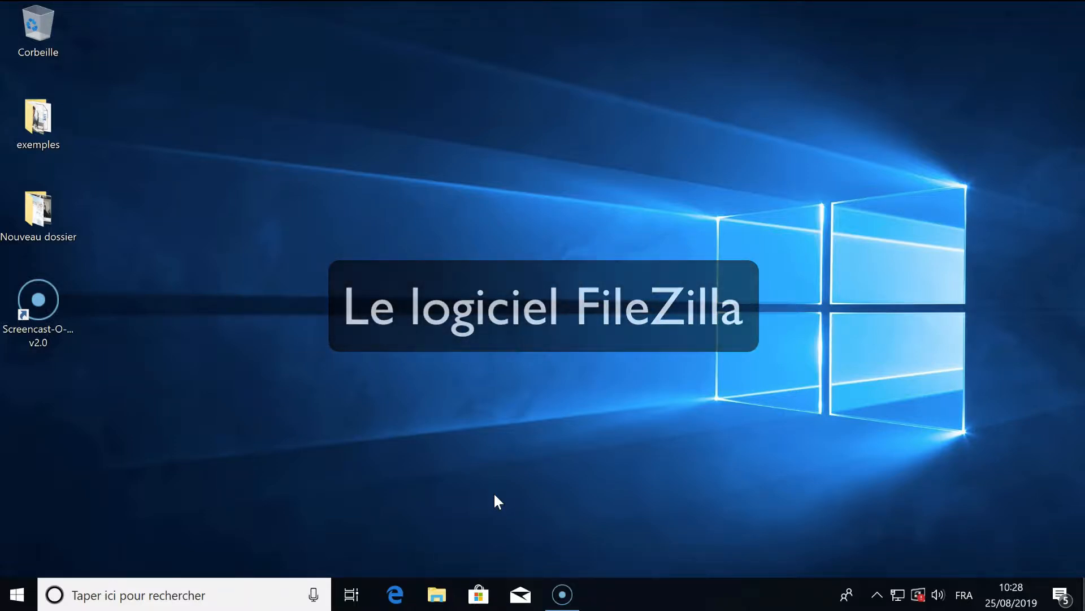
- Open Edge and search Bing for 'filezilla windows 10' via the search suggestion
left_click(401, 593)
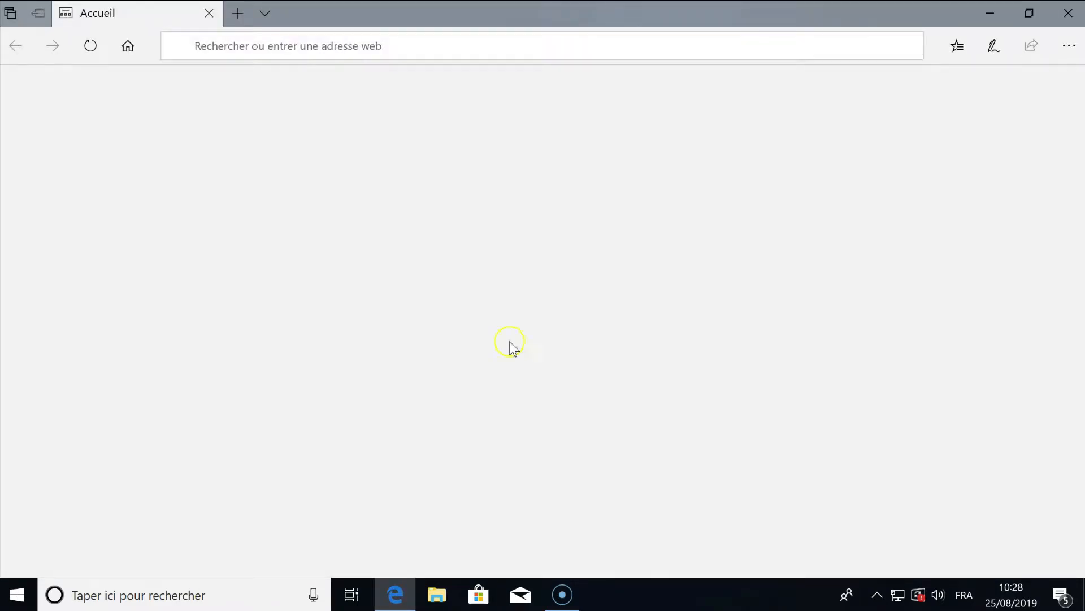
left_click(291, 47)
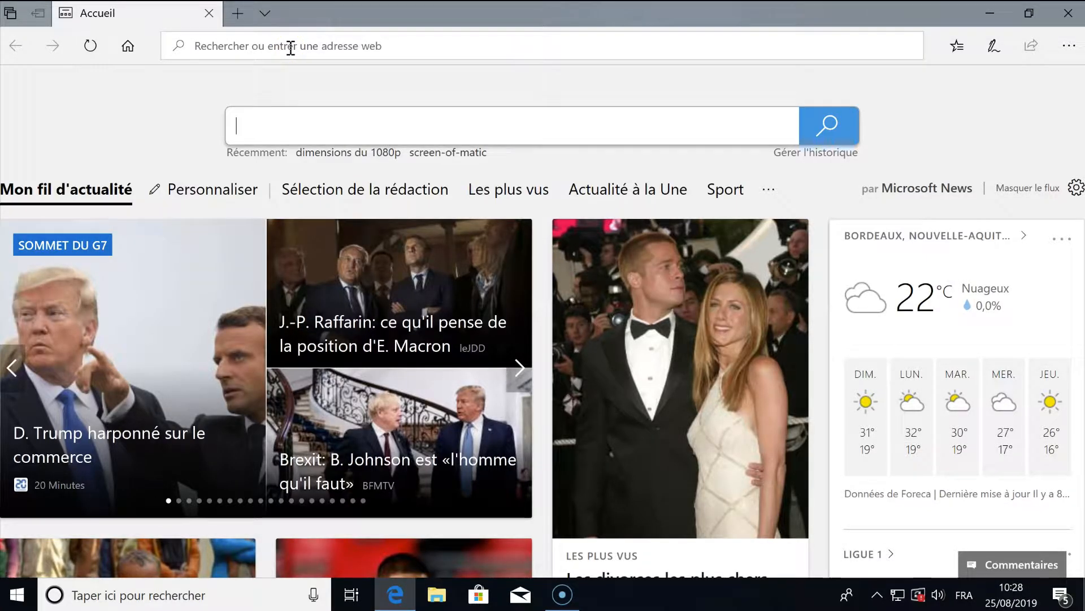
type("file")
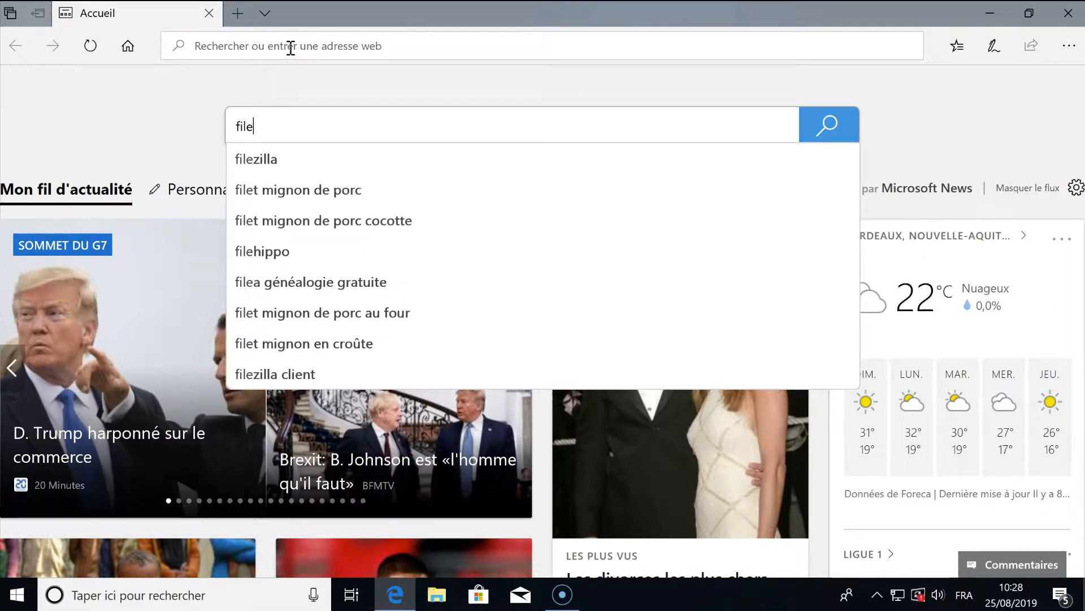
type("zilla")
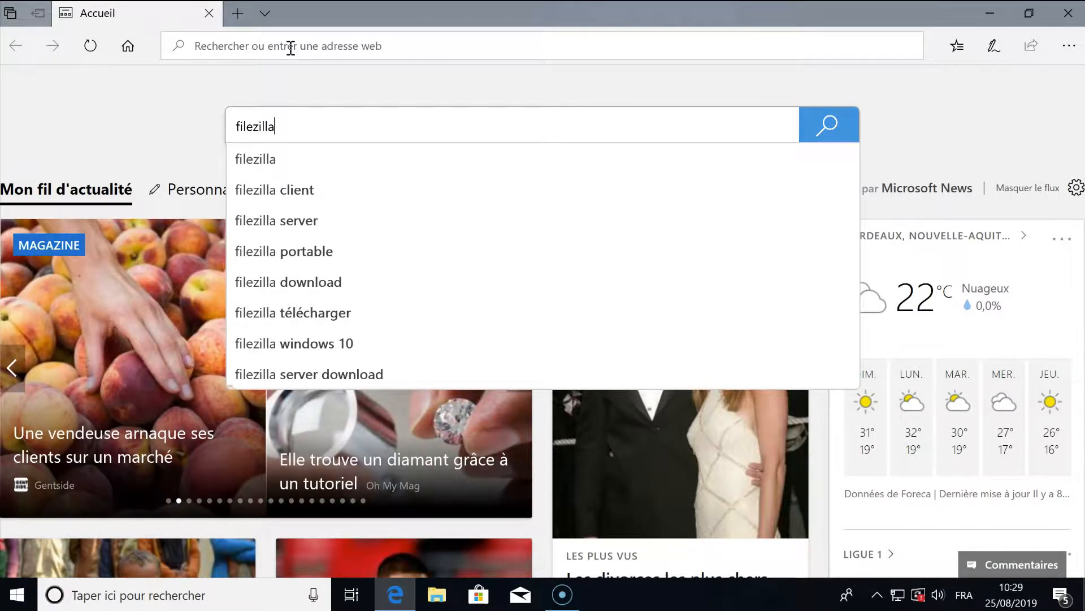
left_click(329, 346)
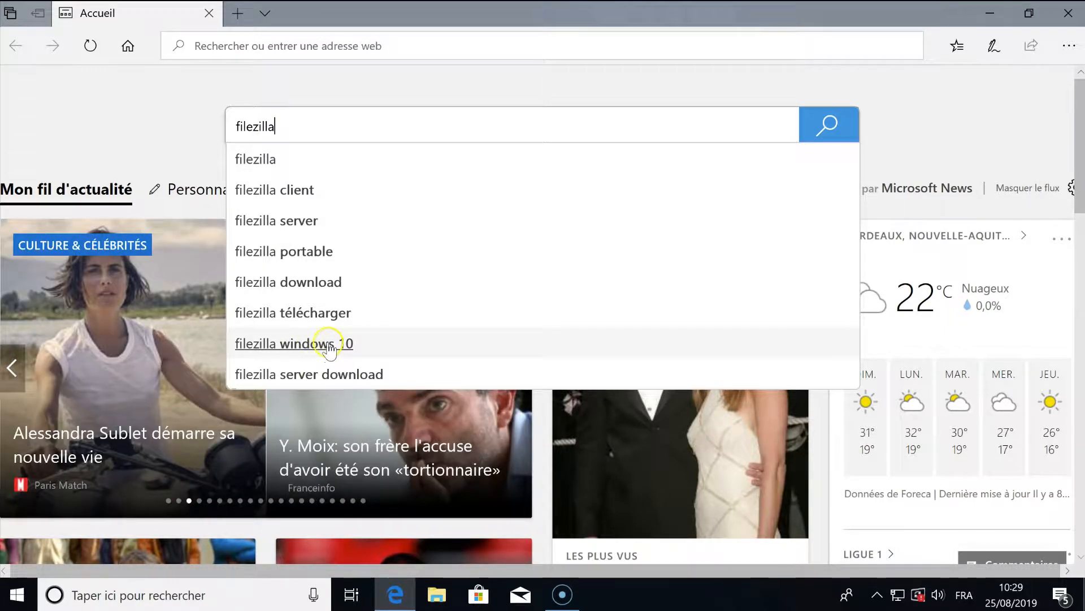
left_click(331, 346)
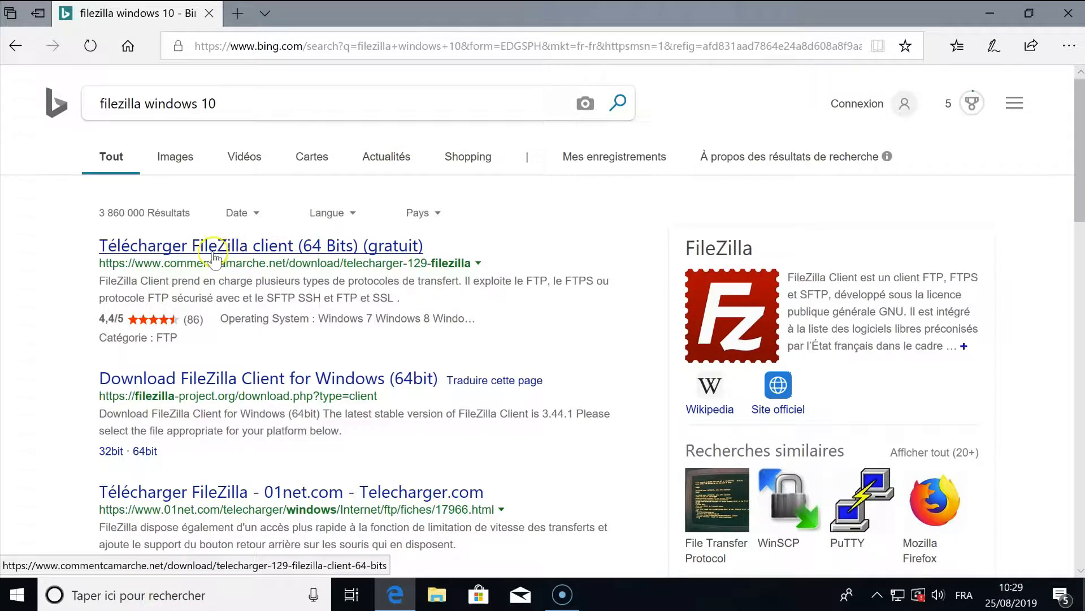
- Download the FileZilla client installer from the CommentCaMarche page and run it
left_click(226, 255)
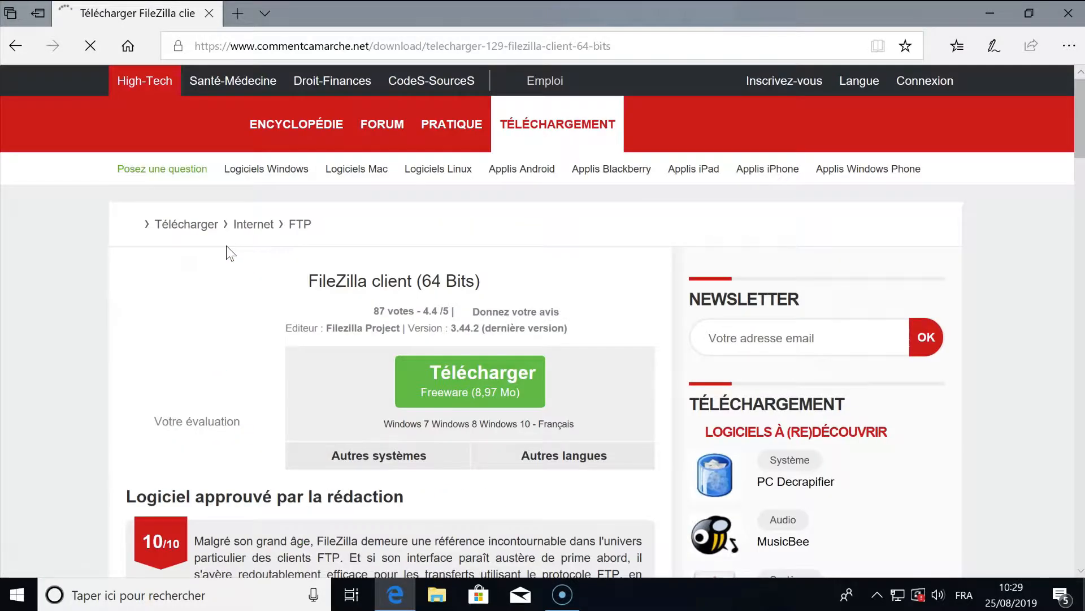
scroll(588, 352, "down", 1)
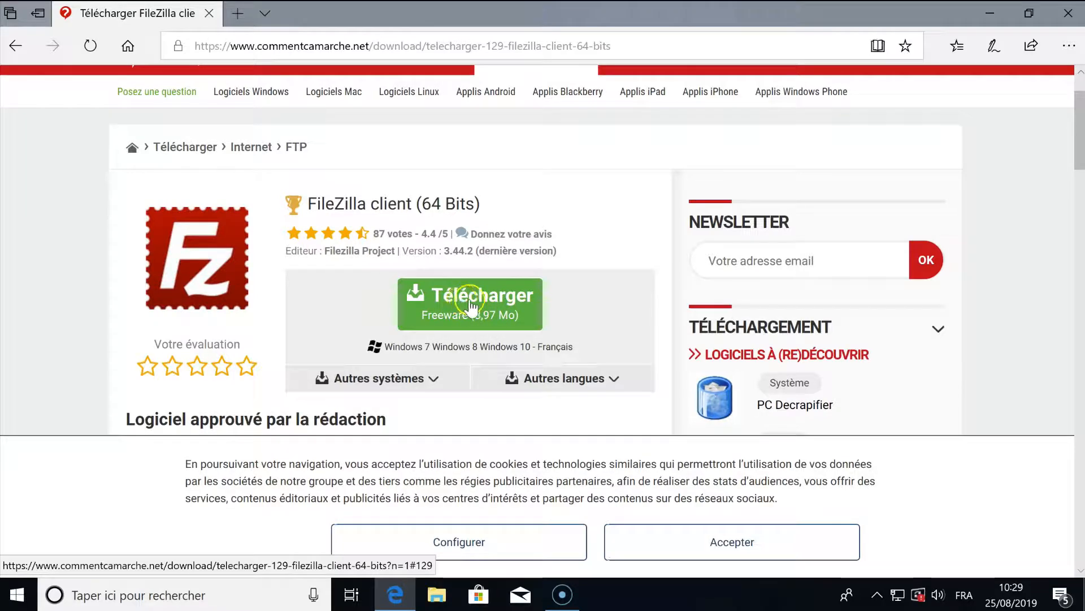
left_click(469, 305)
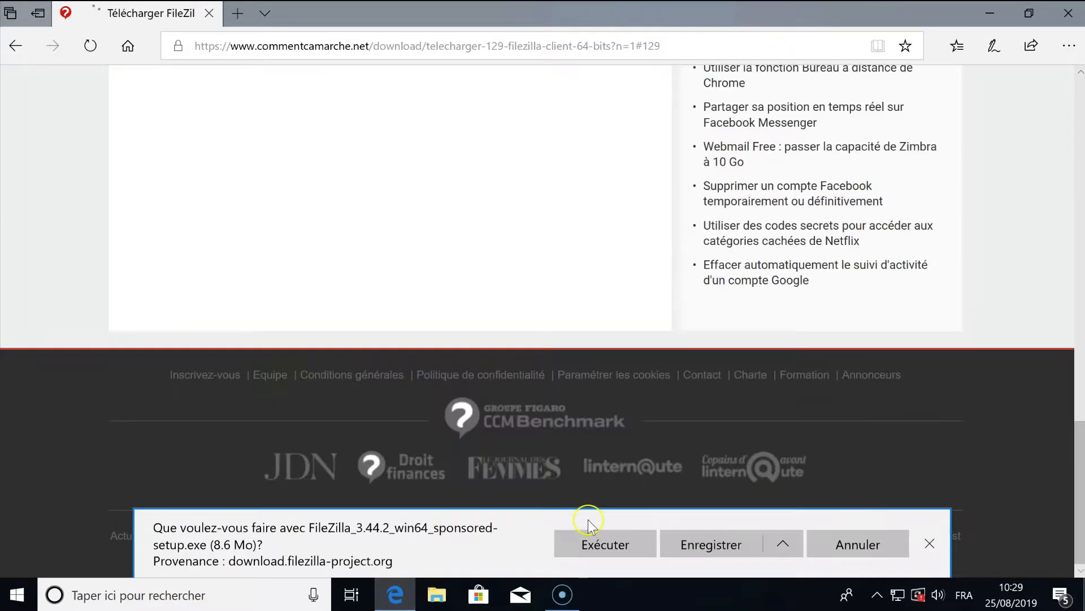
left_click(615, 544)
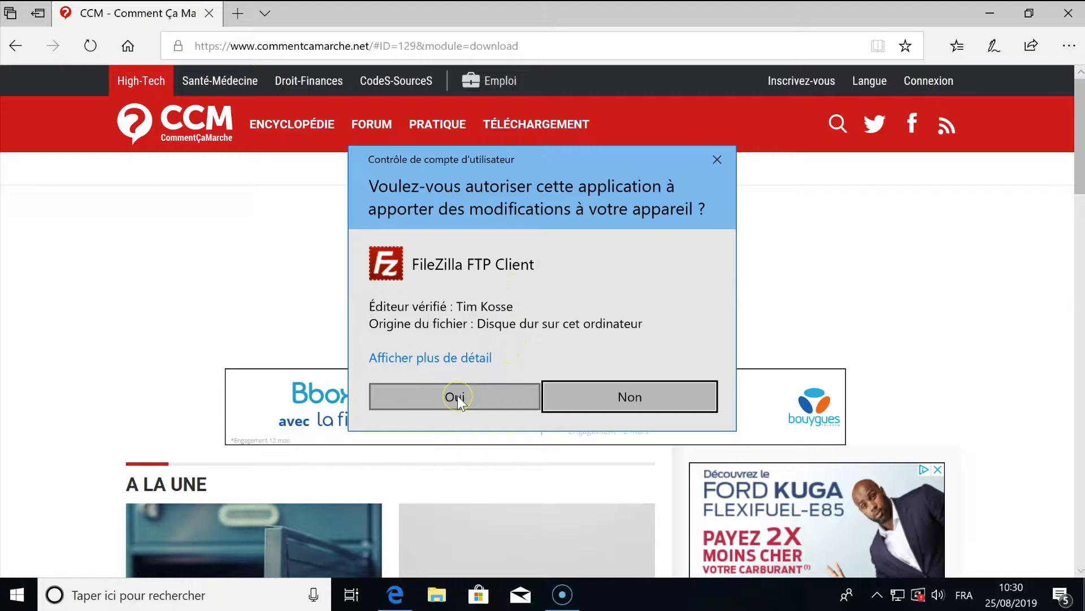
- Allow the installer to make changes, accept the licence, and install for all users
left_click(457, 397)
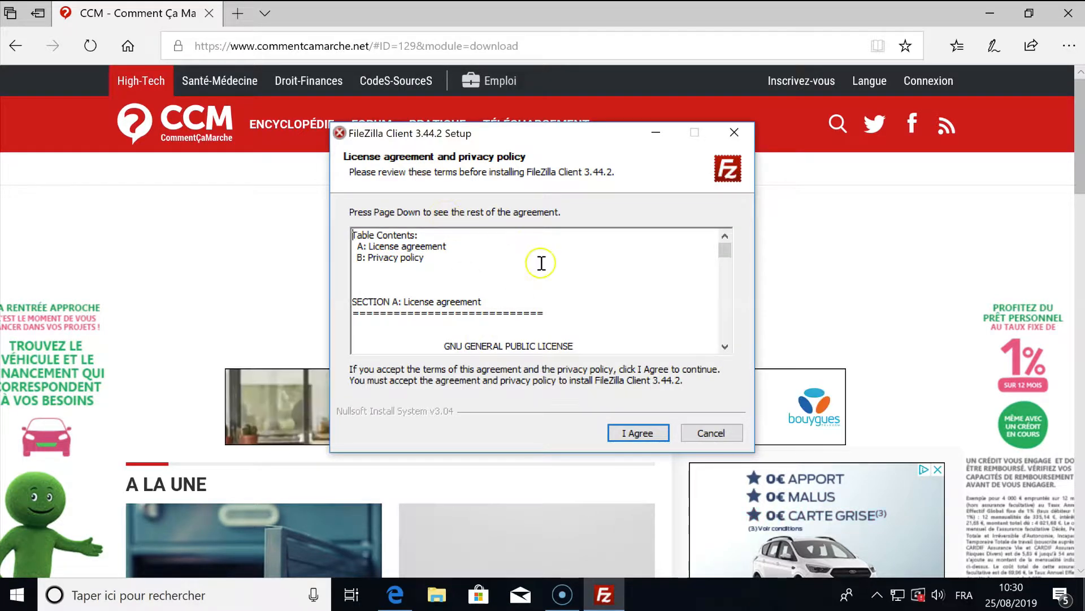
left_click(634, 434)
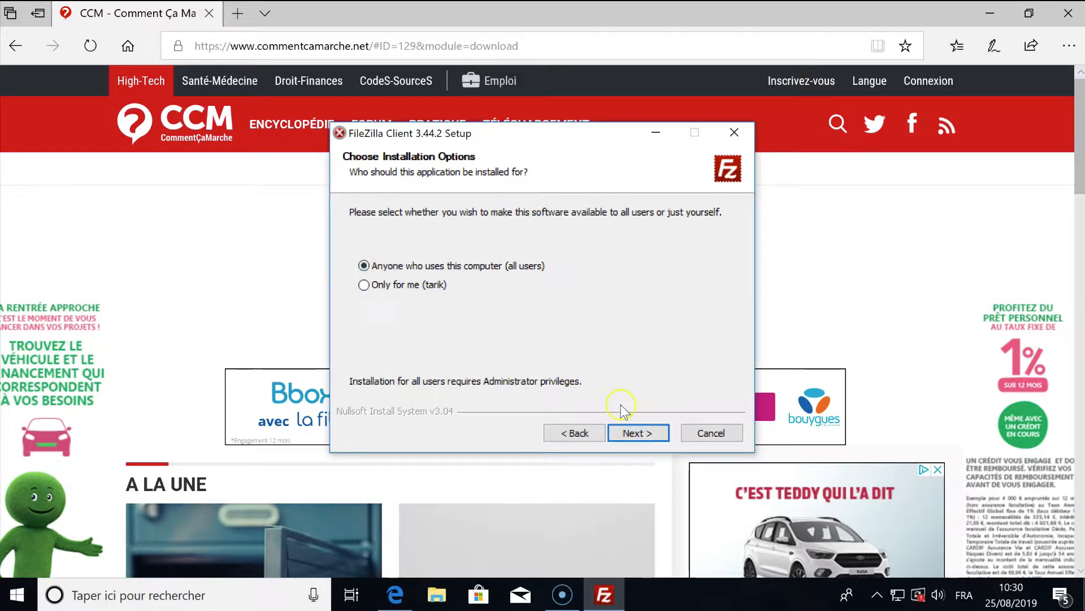
left_click(634, 433)
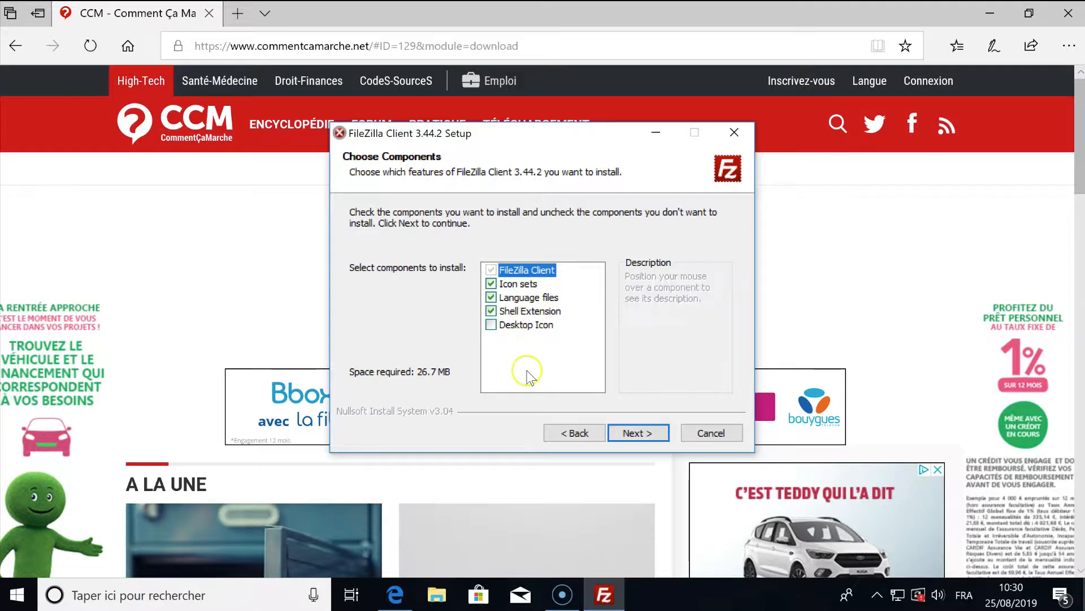
- Add a desktop icon and keep the default install folder and Start Menu folder
left_click(491, 326)
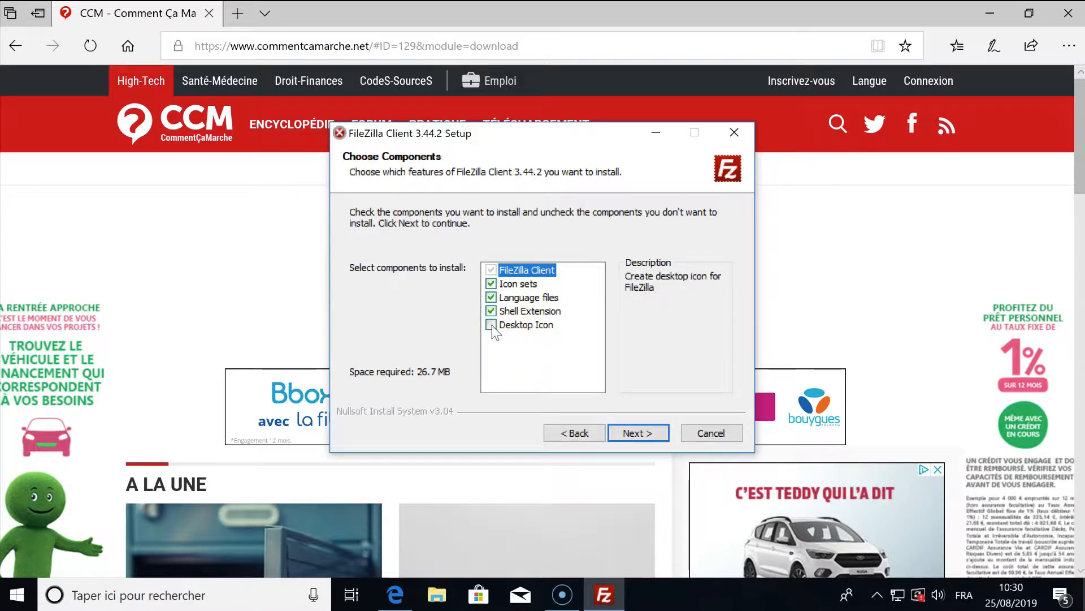
left_click(491, 325)
left_click(637, 434)
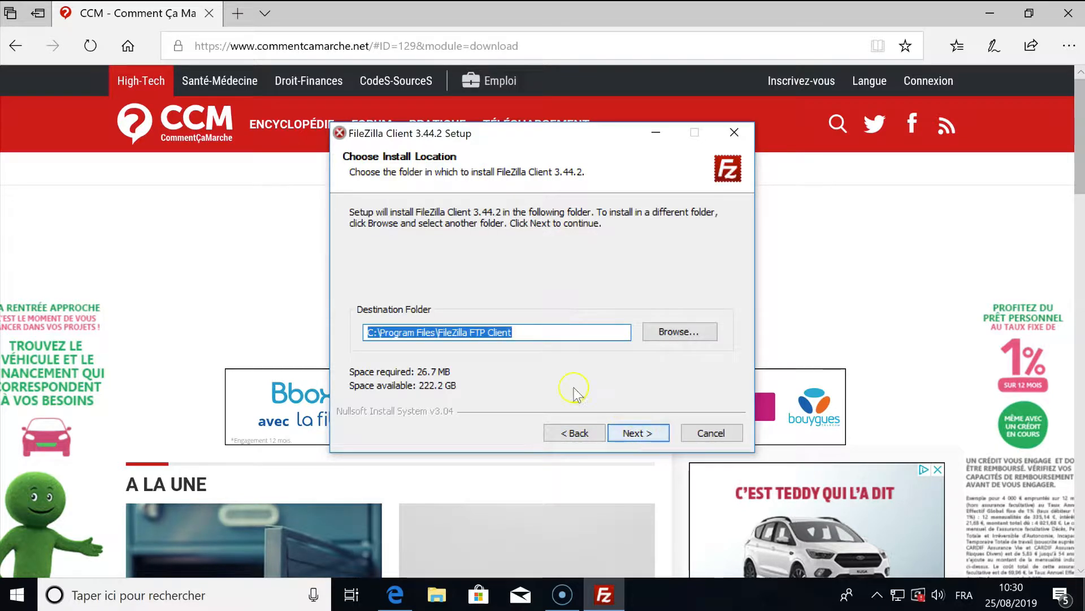
left_click(641, 432)
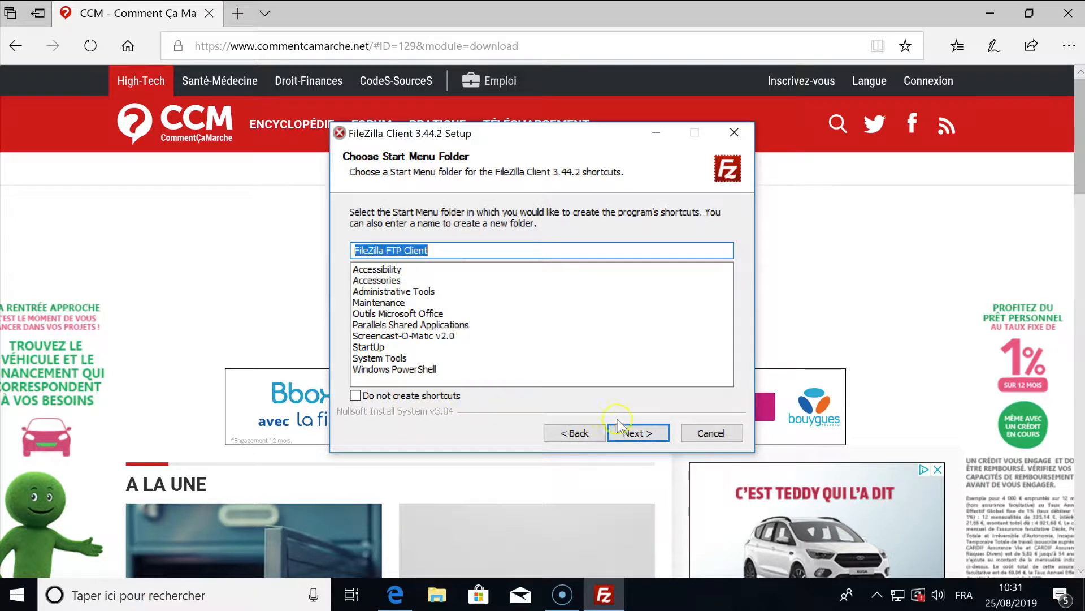
left_click(634, 433)
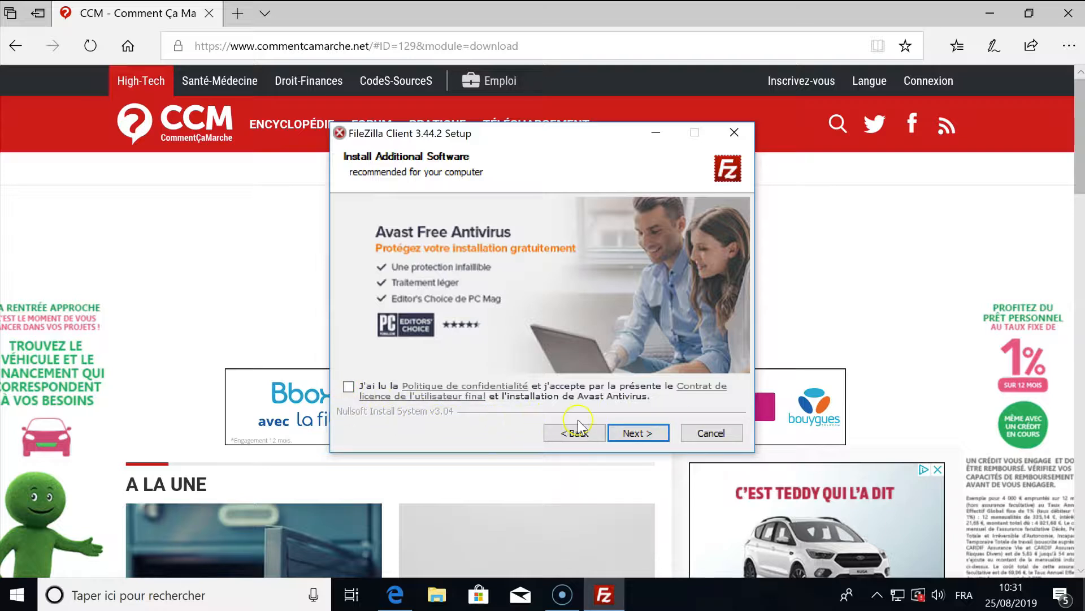
- Skip the Avast offer, finish installing FileZilla 3.44.2 without launching it, and close Edge
left_click(639, 434)
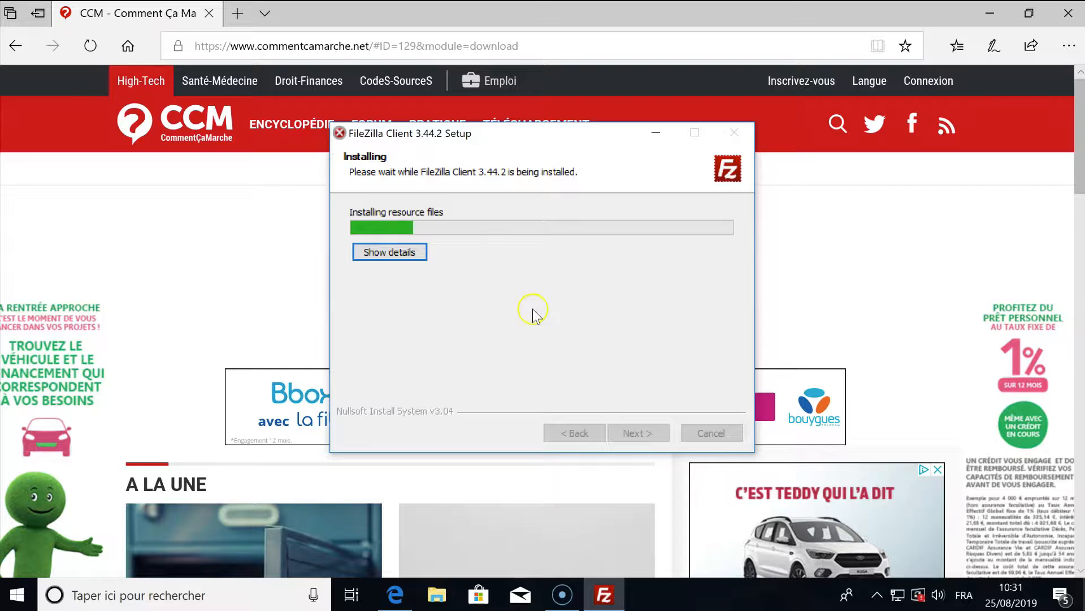
left_click(416, 254)
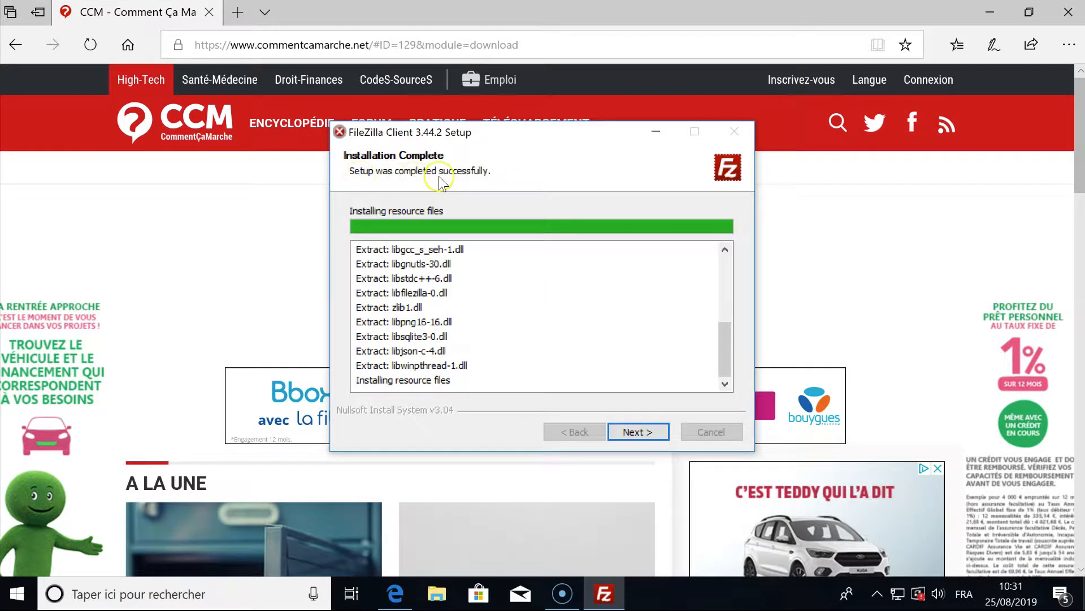
left_click(634, 431)
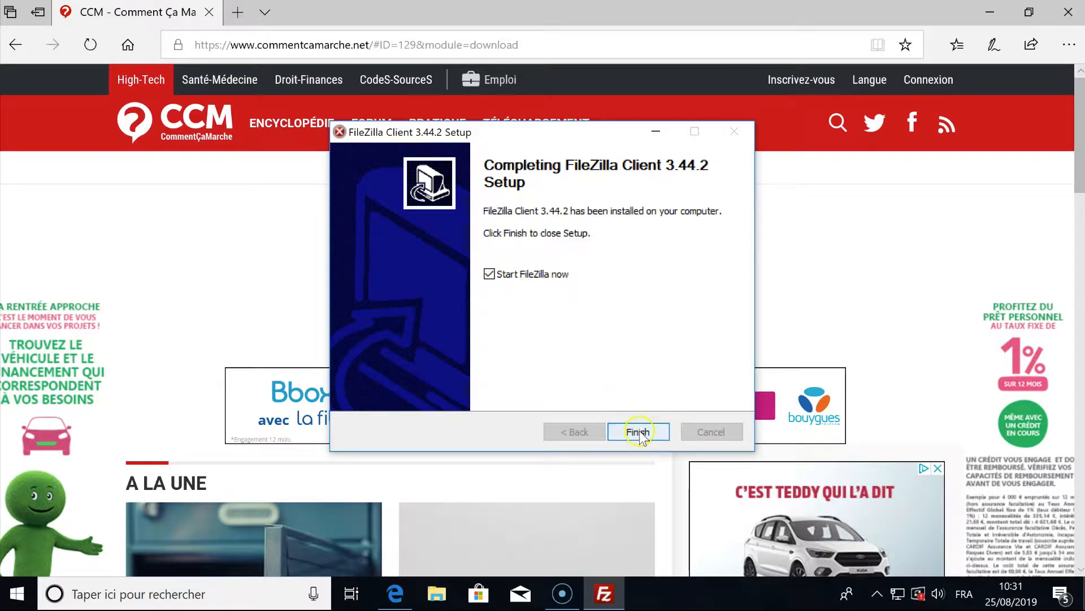
left_click(489, 274)
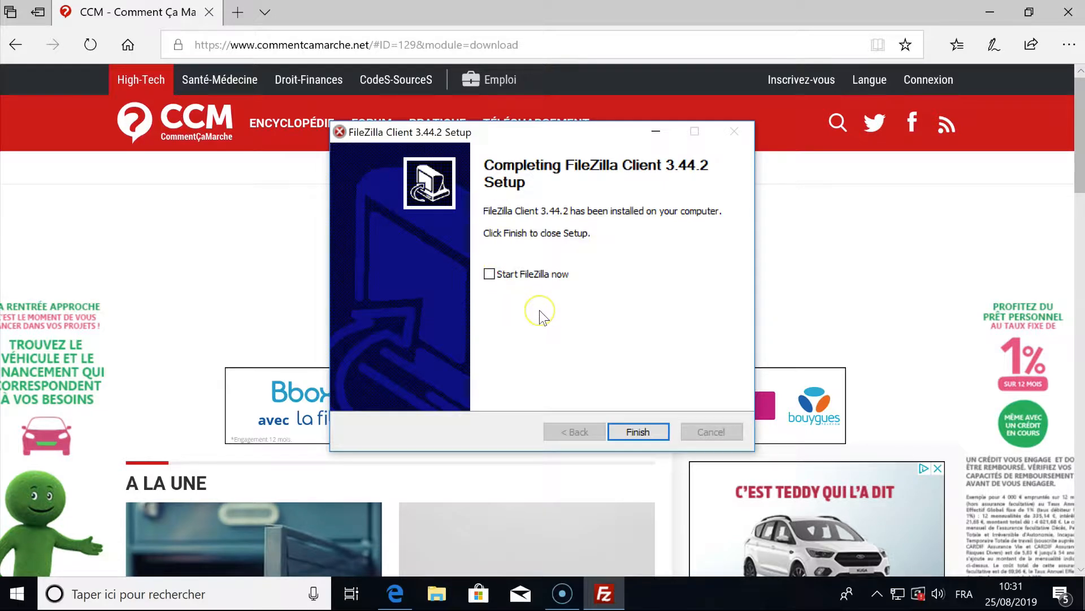
left_click(638, 433)
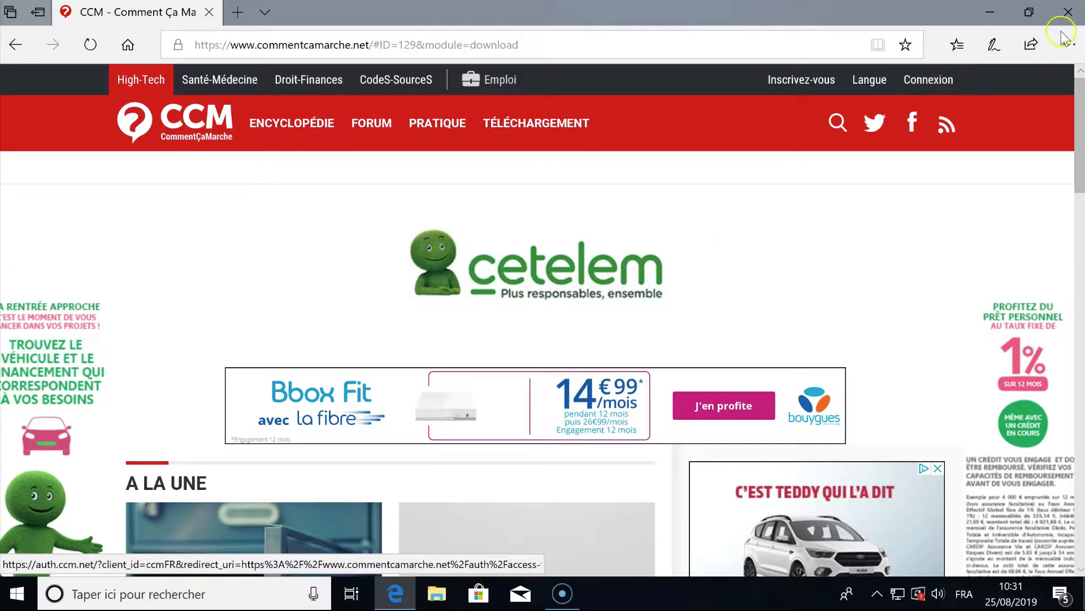
left_click(1068, 16)
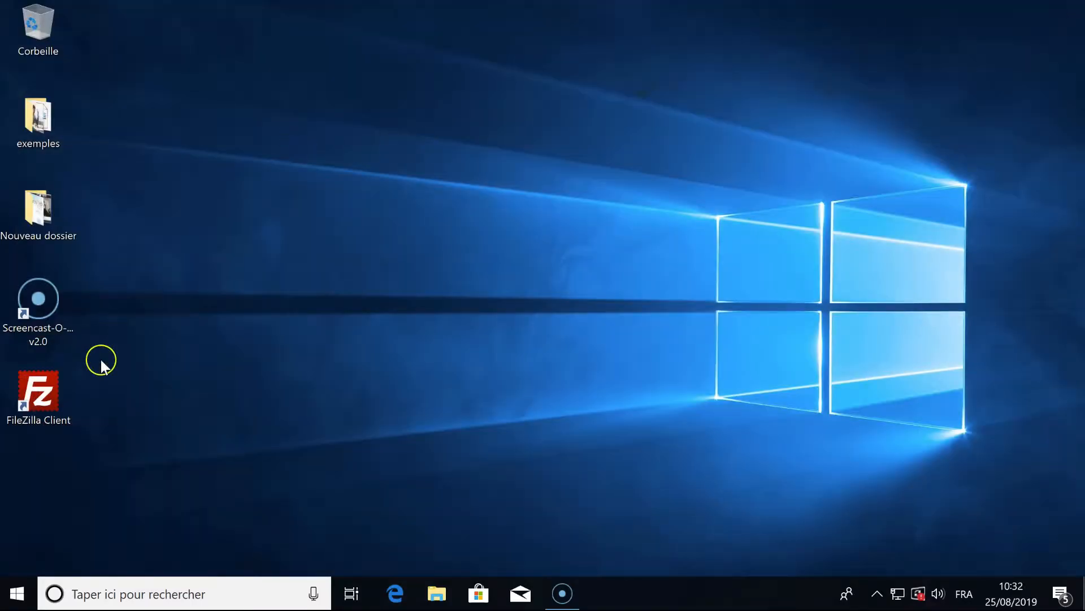
- Launch FileZilla Client from its desktop shortcut to show the welcome dialog
left_click(39, 386)
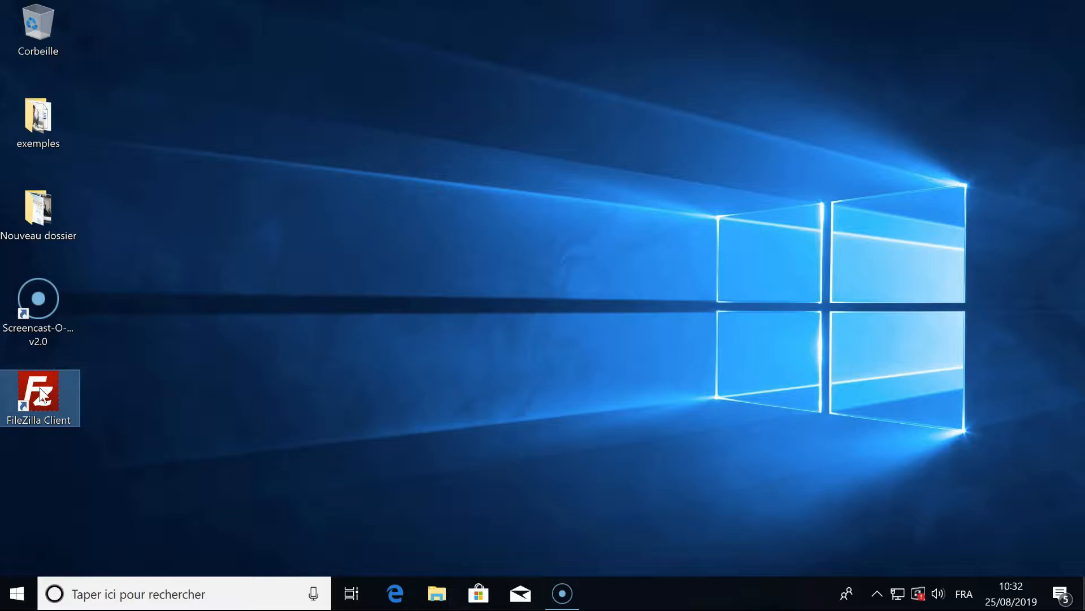
double_click(41, 394)
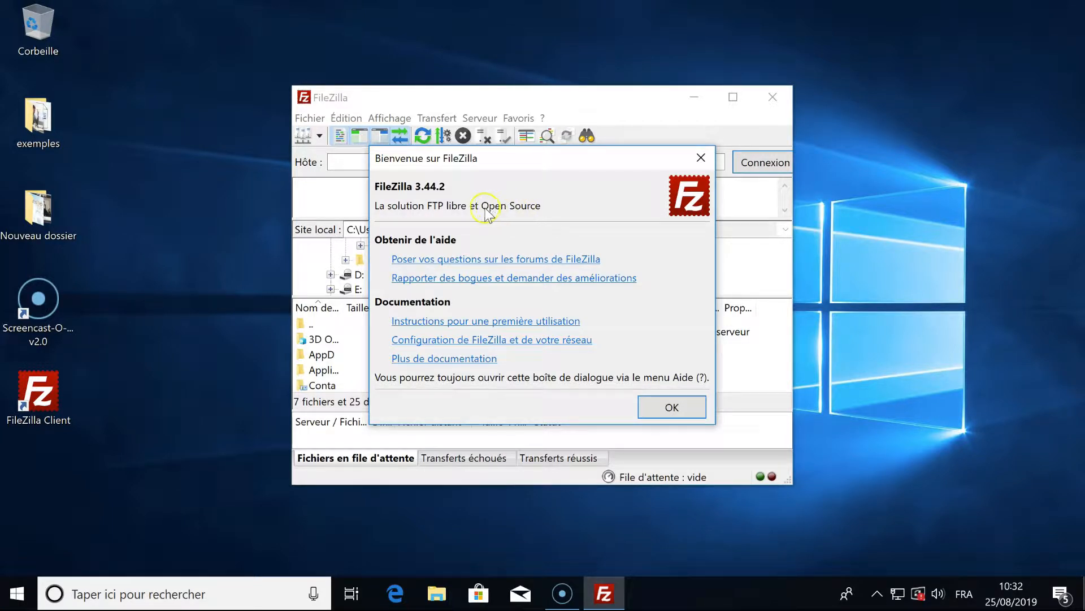
- Dismiss the welcome dialog, move and enlarge the FileZilla window, and heighten the transfer queue
left_click(671, 408)
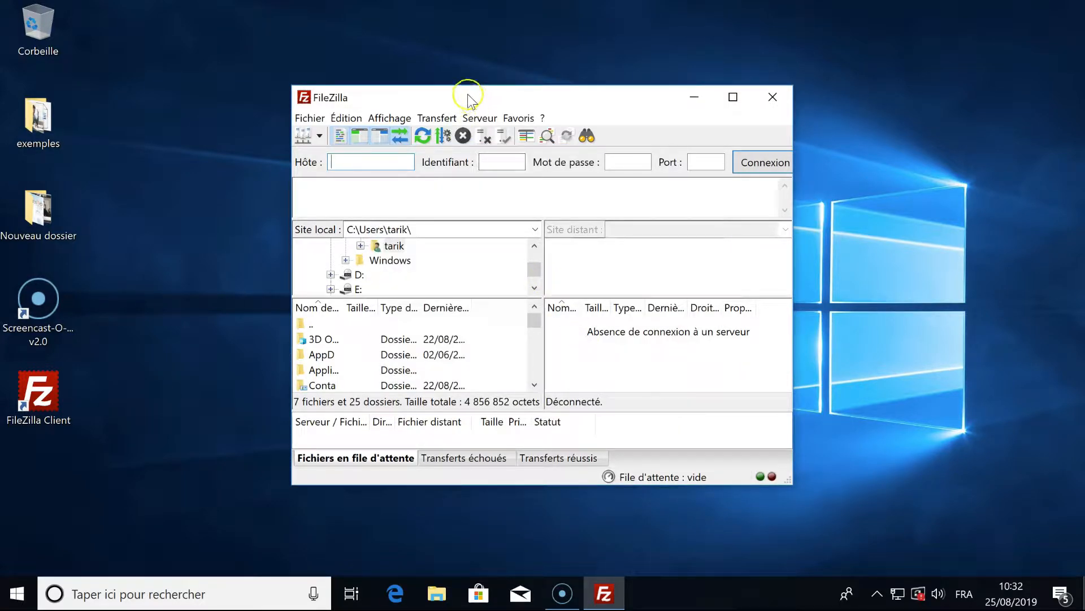
left_click_drag(474, 102, 313, 52)
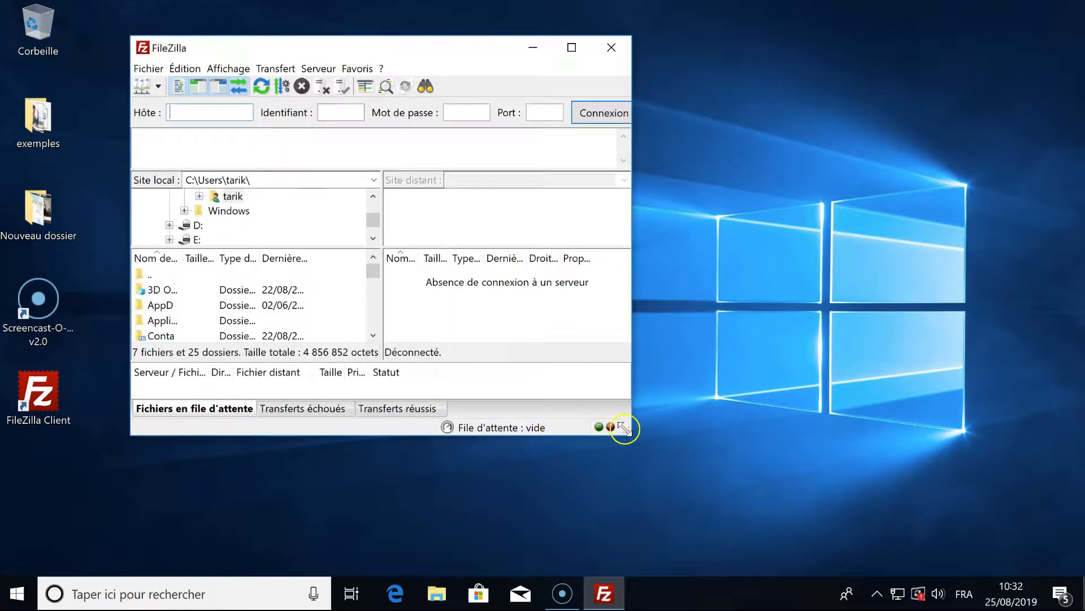
left_click_drag(628, 432, 838, 560)
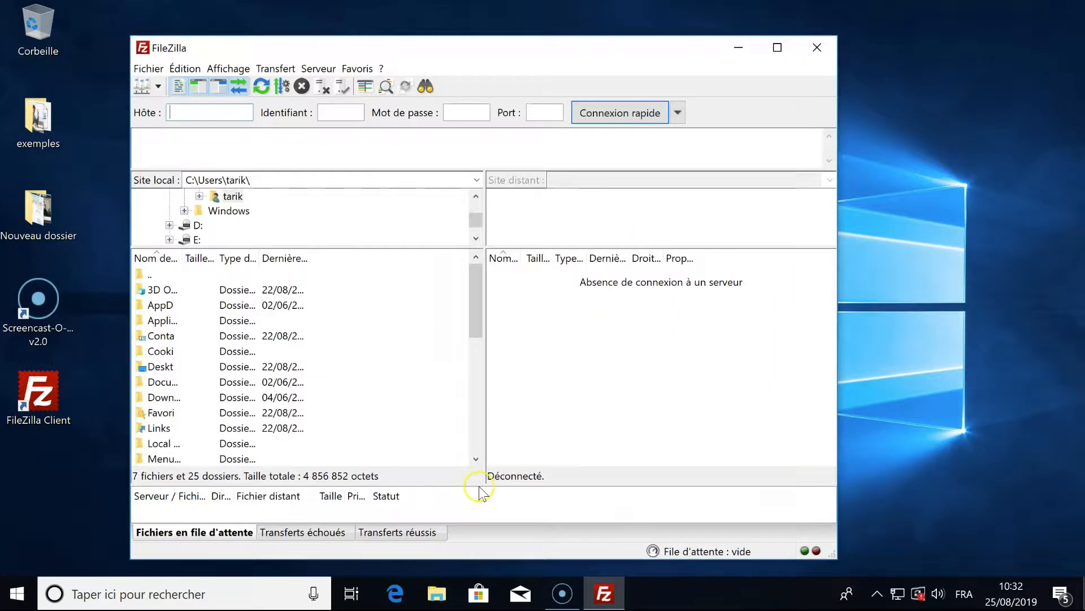
left_click_drag(479, 484, 478, 470)
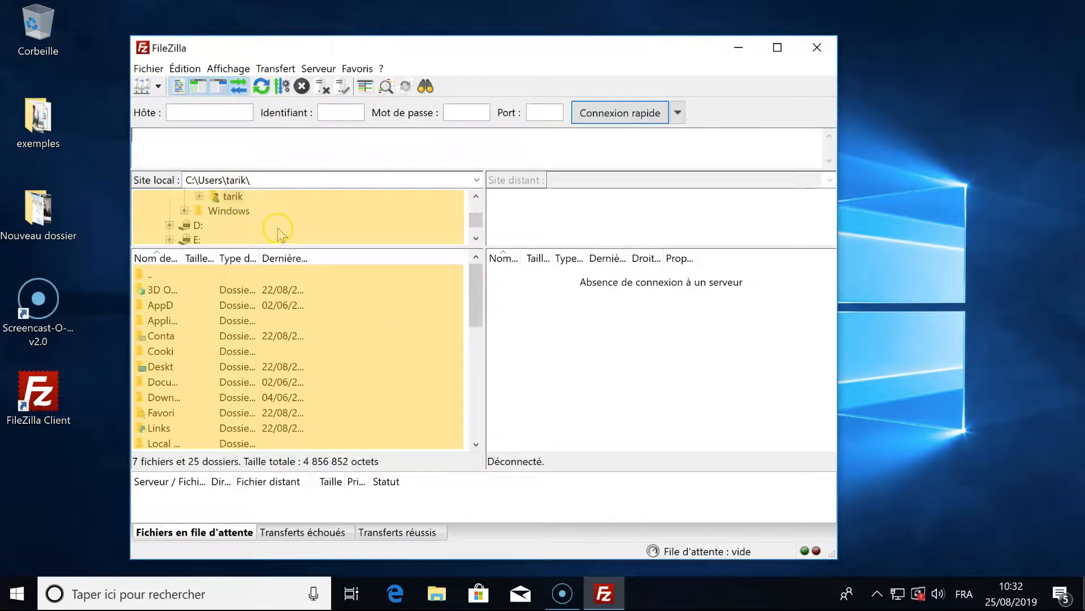
- Widen the local file name column and open the local Desktop folder
left_click(477, 219)
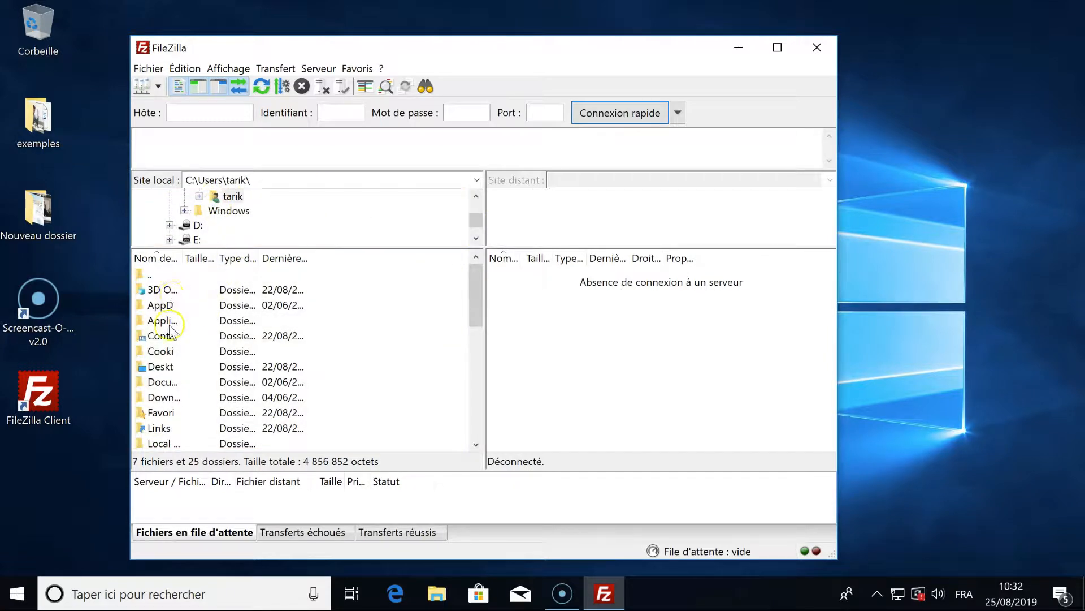
left_click_drag(182, 256, 233, 256)
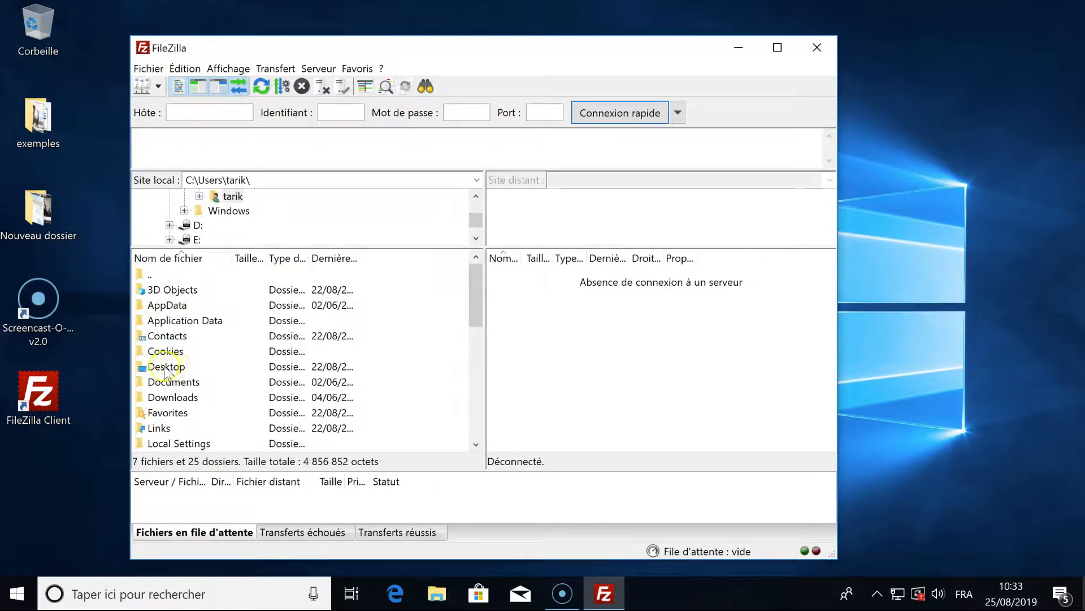
left_click(165, 367)
double_click(164, 366)
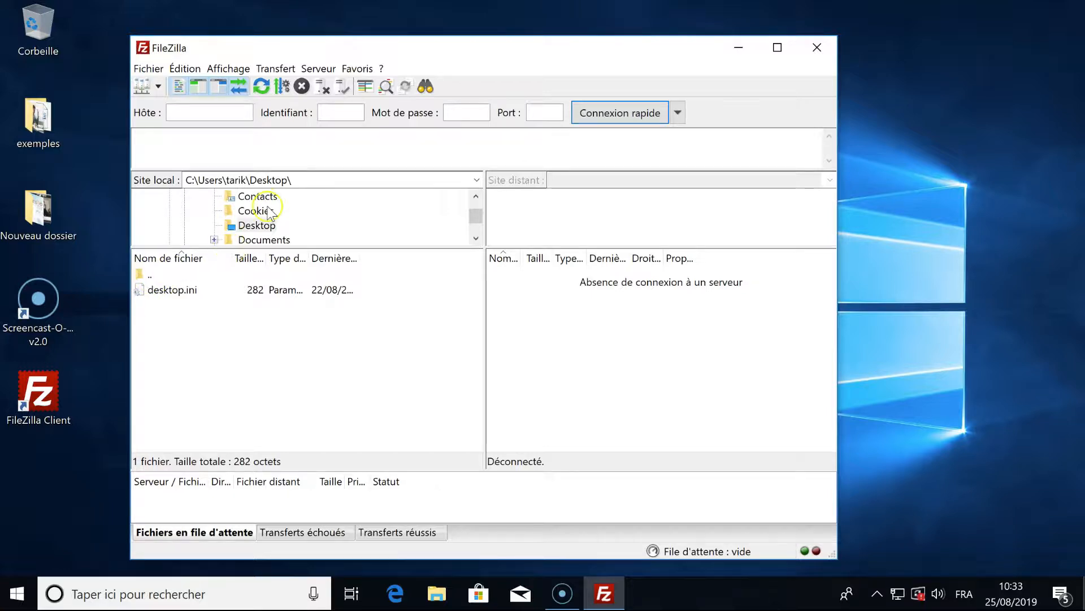
- Enlarge the local folder tree and navigate it to C:\Users\Public\Desktop
left_click(279, 180)
left_click(295, 180)
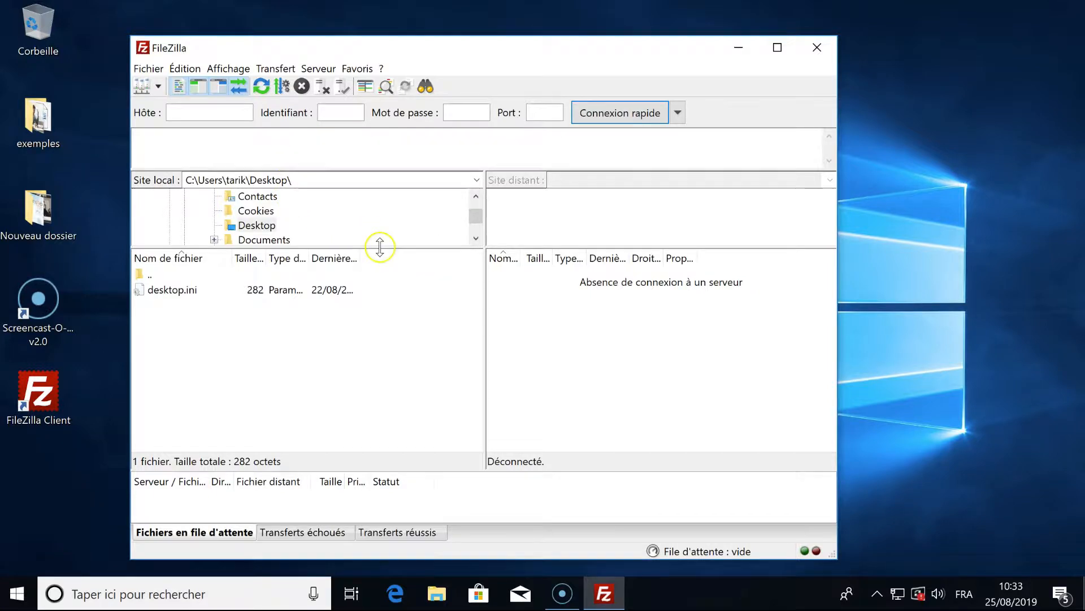
left_click_drag(380, 247, 365, 406)
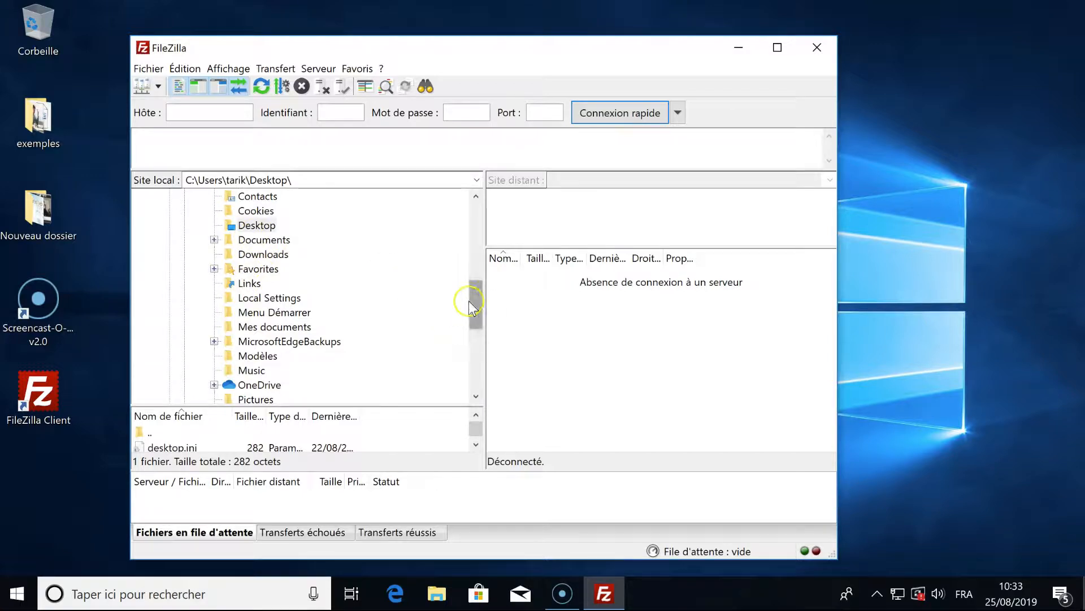
left_click_drag(469, 301, 476, 234)
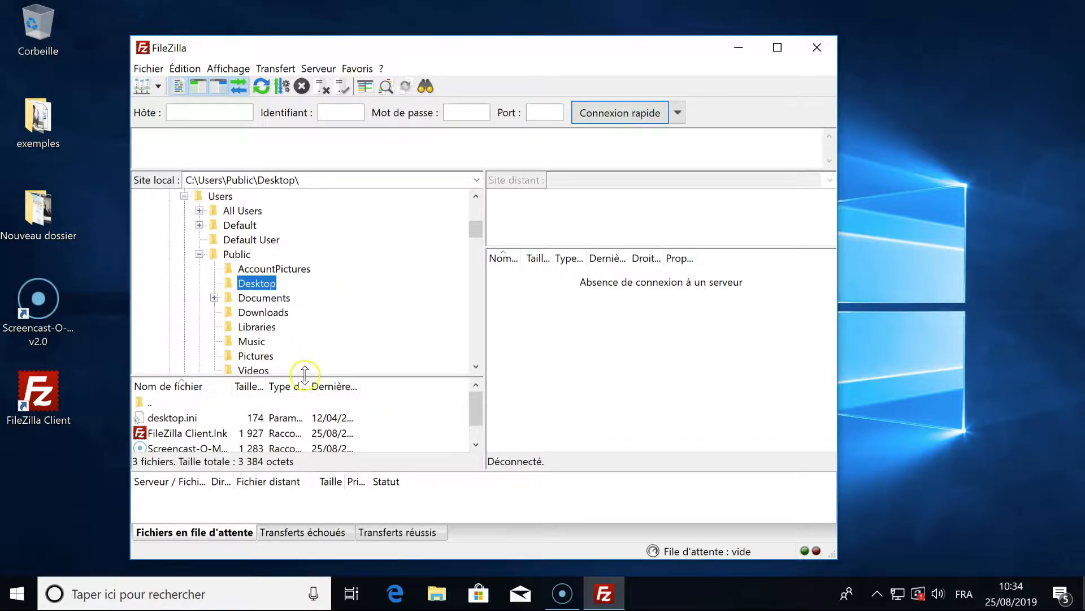
left_click_drag(303, 374, 310, 328)
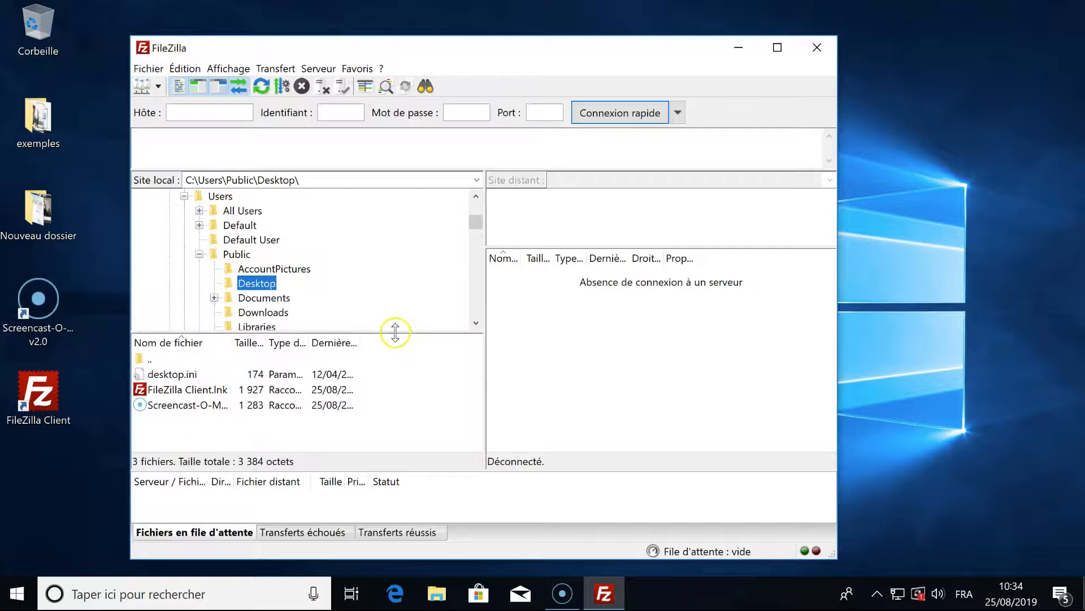
- Raise the splitter between the local tree and file list slightly
left_click_drag(395, 332, 395, 323)
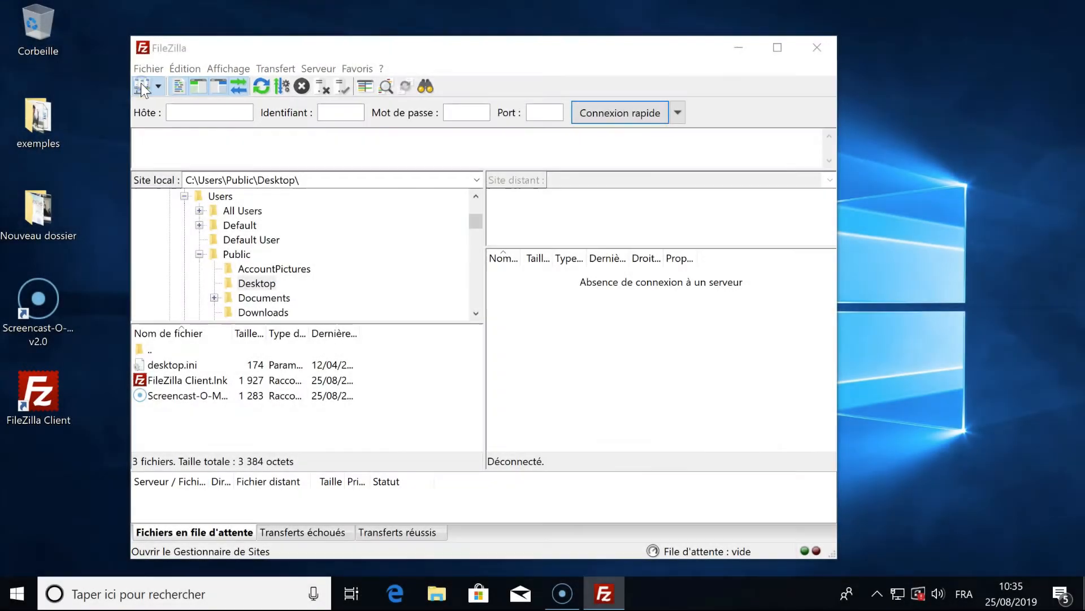
- Create site Tests_Stratosweb with host ftp.stratosweb.fr and the account's login and password
left_click(142, 86)
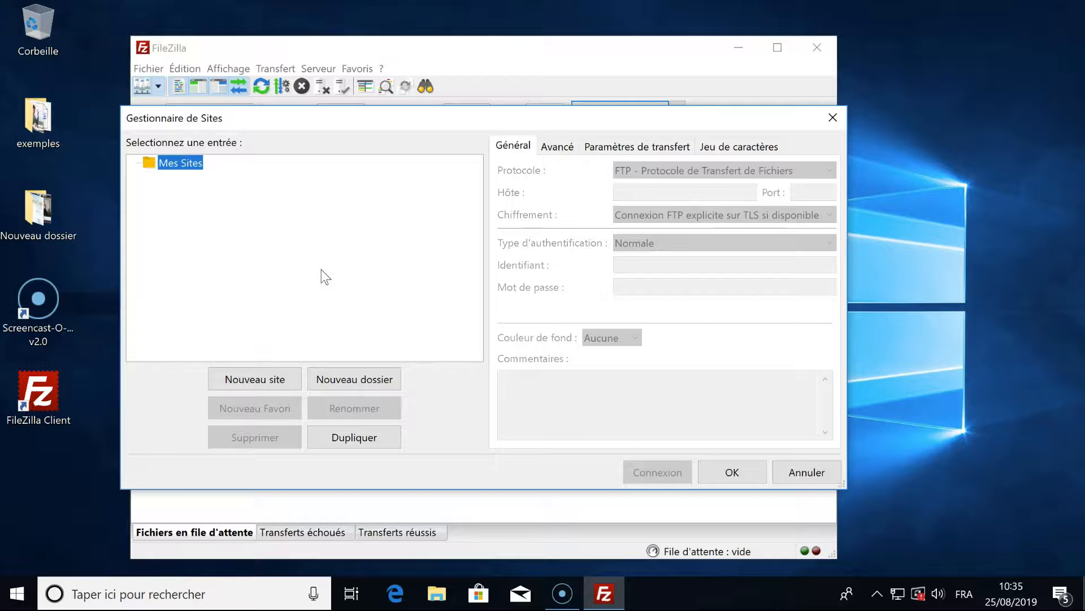
left_click(252, 380)
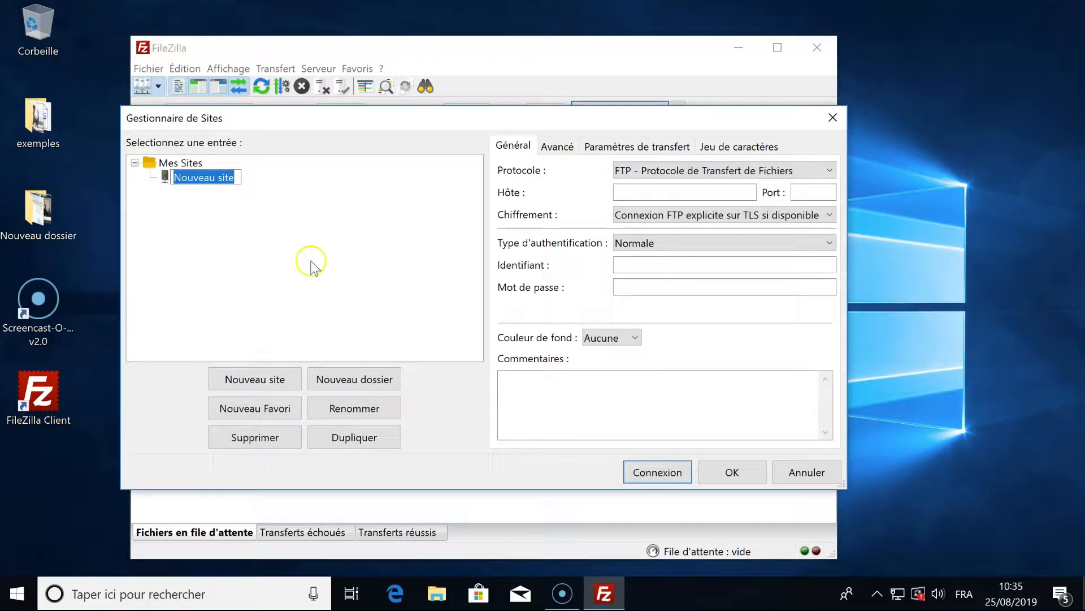
type("Tests_Stratosweb")
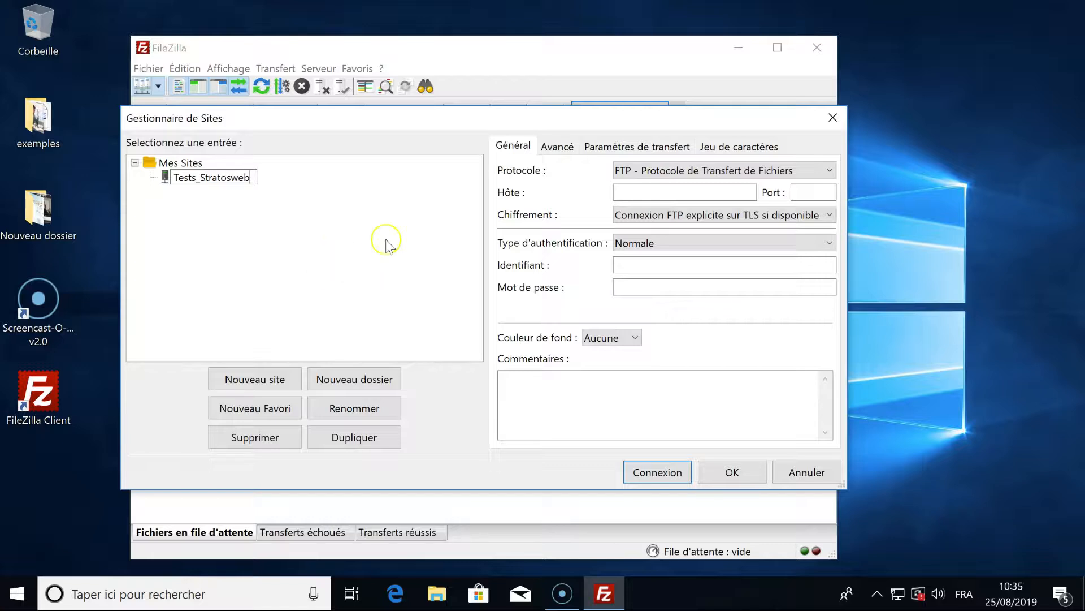
left_click(675, 191)
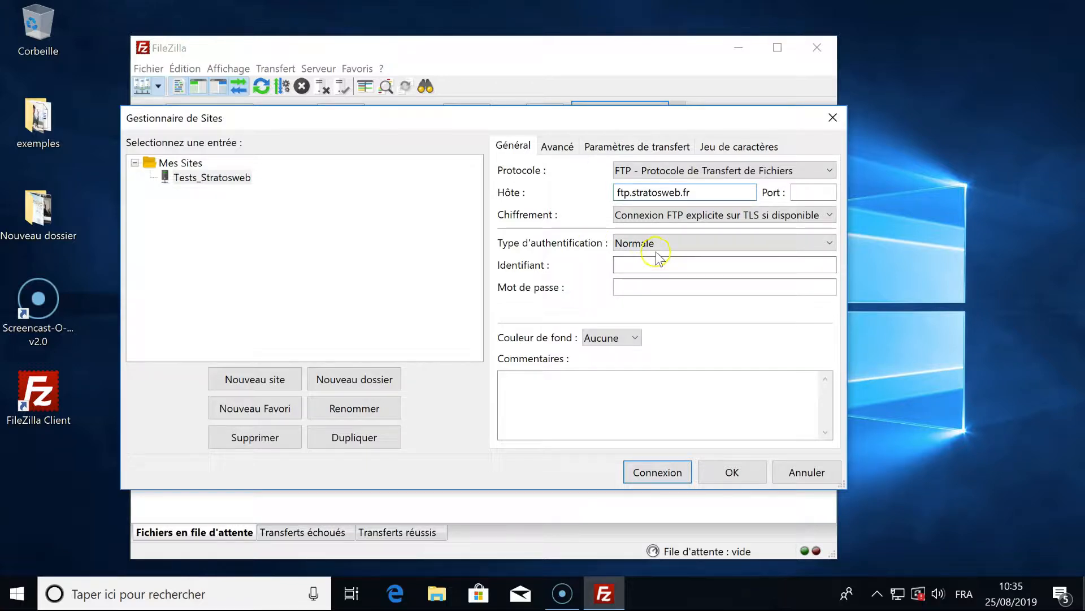
left_click(640, 265)
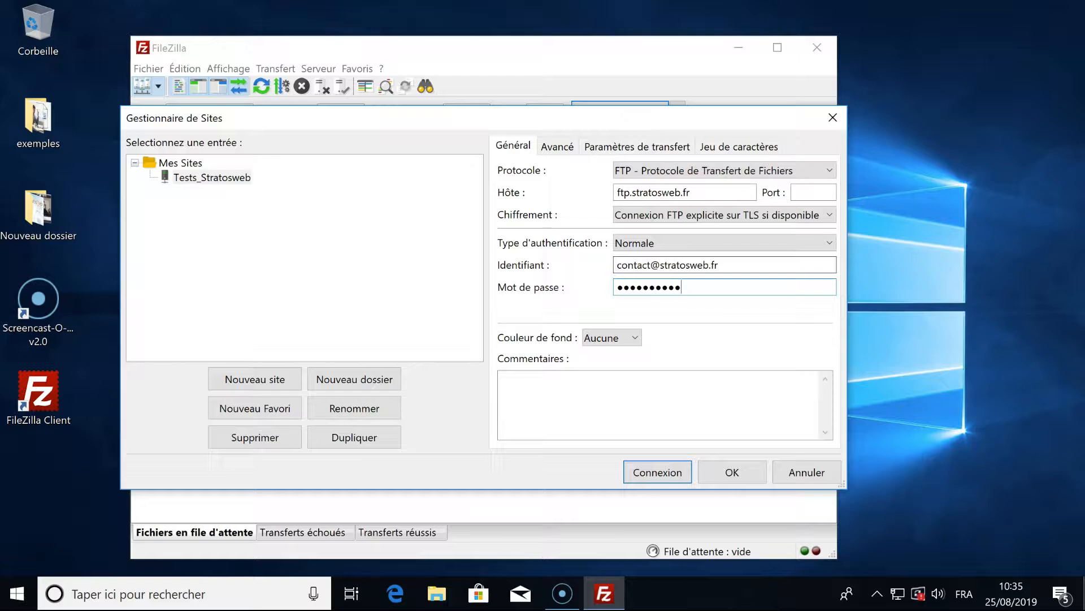
left_click(642, 336)
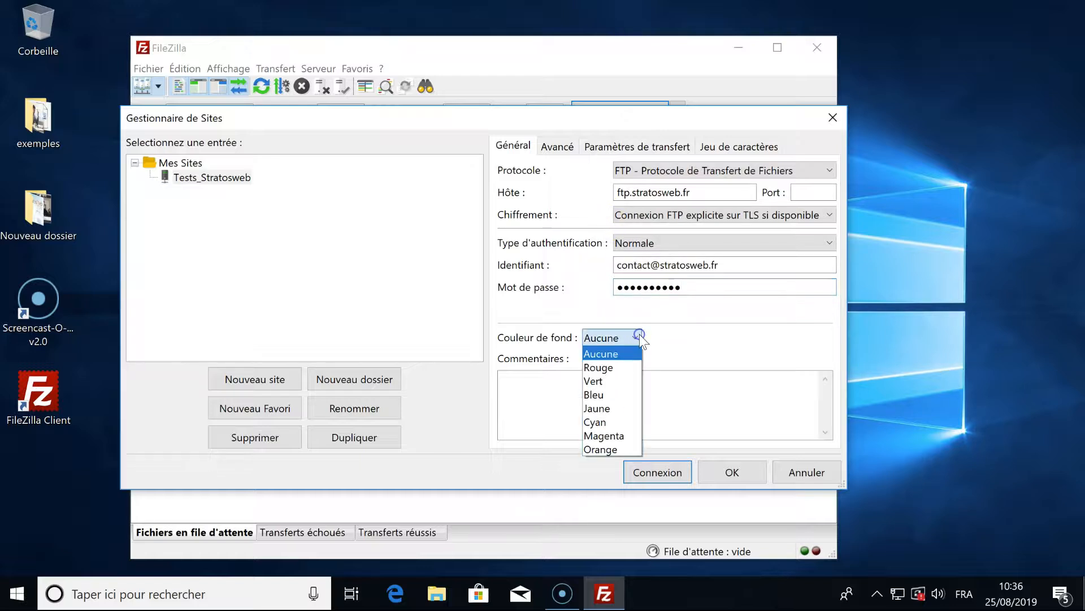
- Set the site colour to Jaune, connect trusting the certificate, and resize the message log
left_click(606, 411)
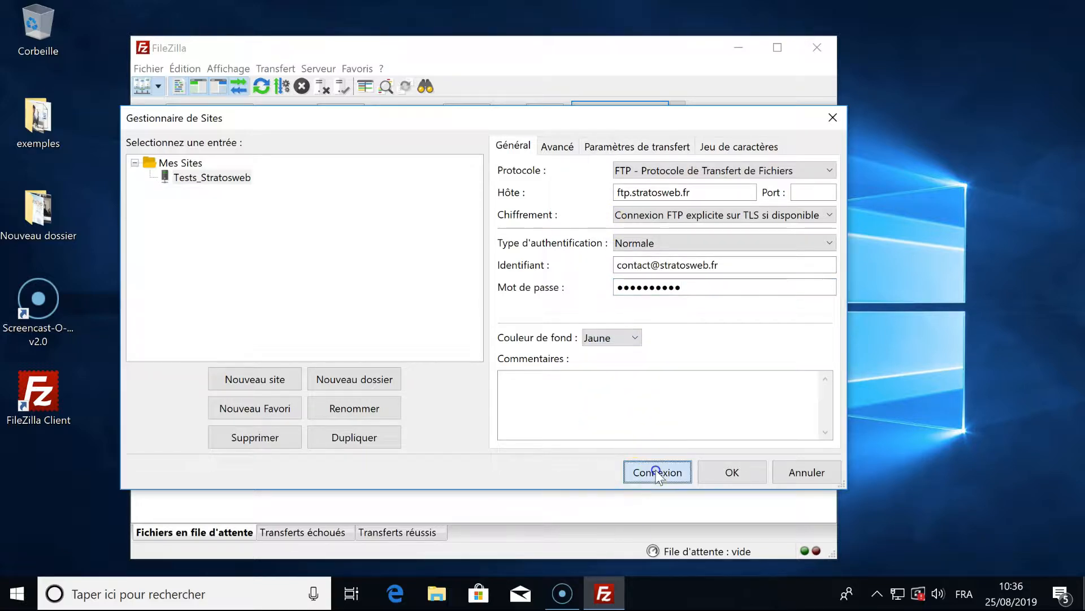
left_click(656, 469)
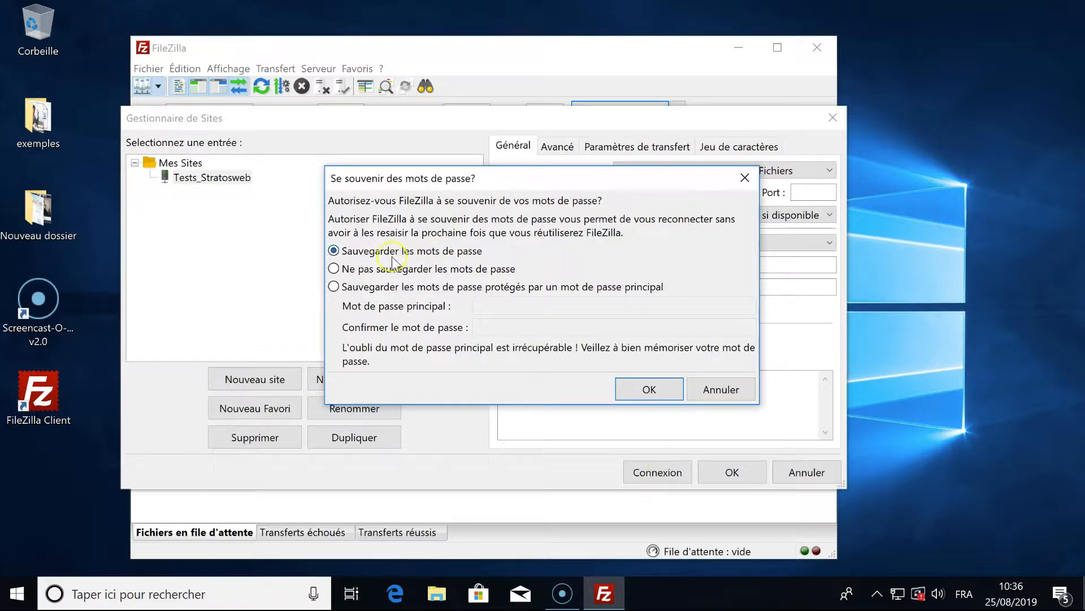
left_click(650, 388)
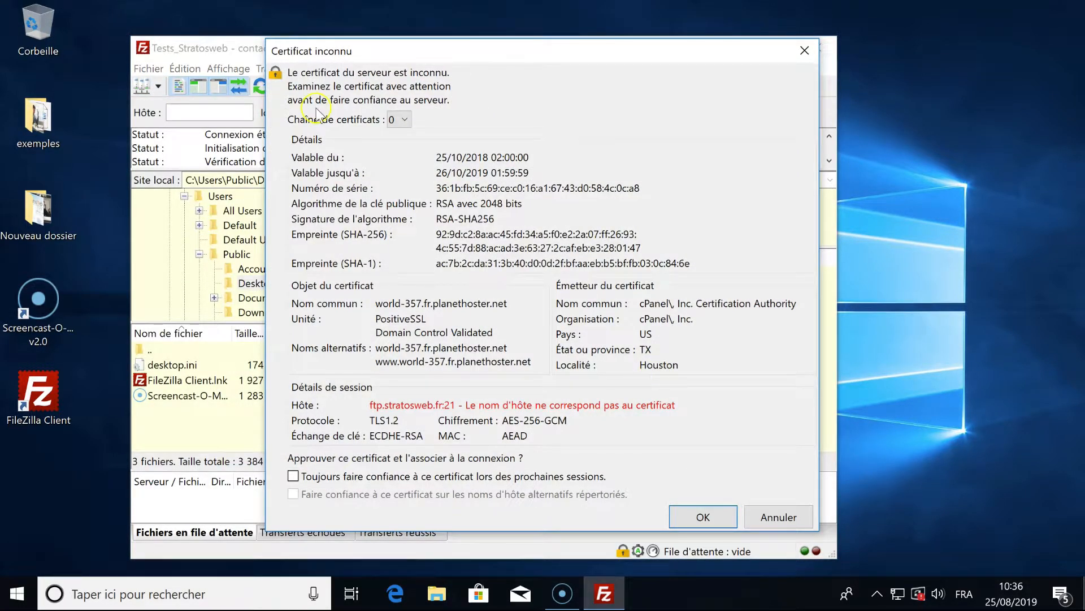
left_click(715, 510)
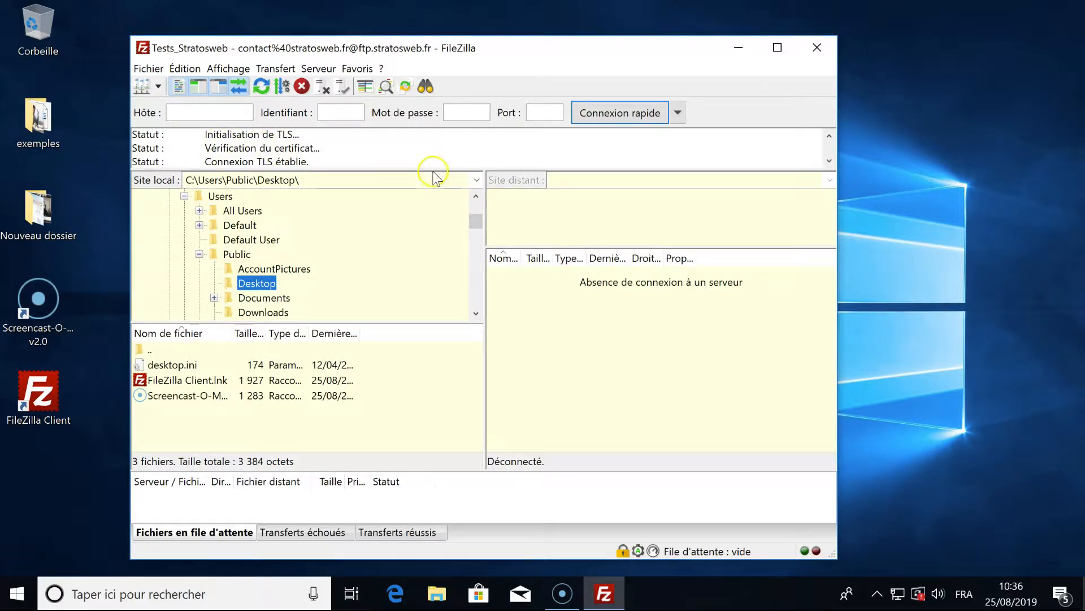
left_click_drag(432, 168, 431, 295)
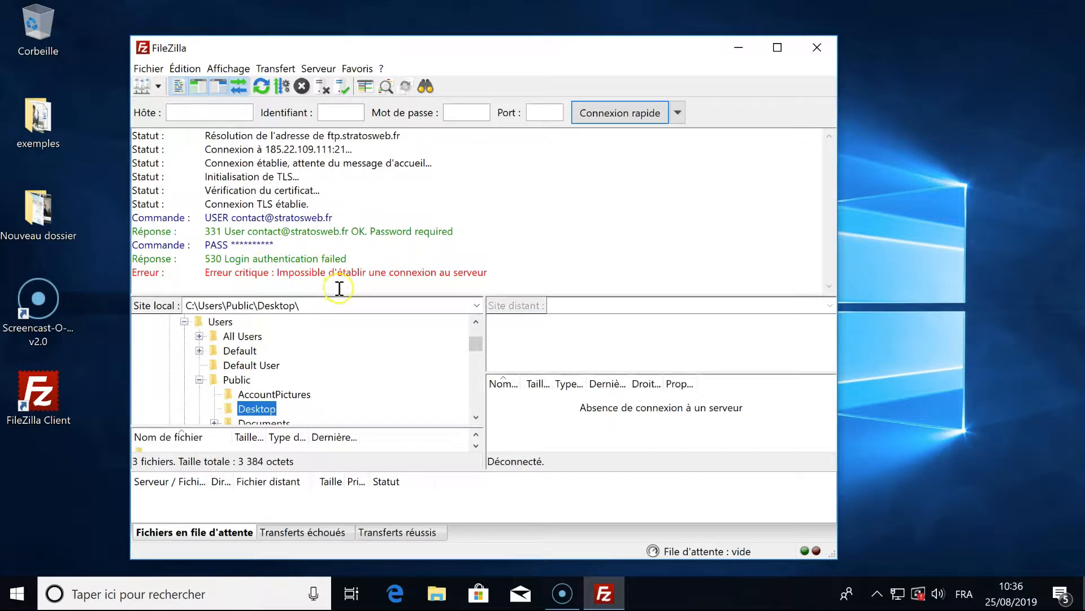
left_click_drag(340, 294, 341, 274)
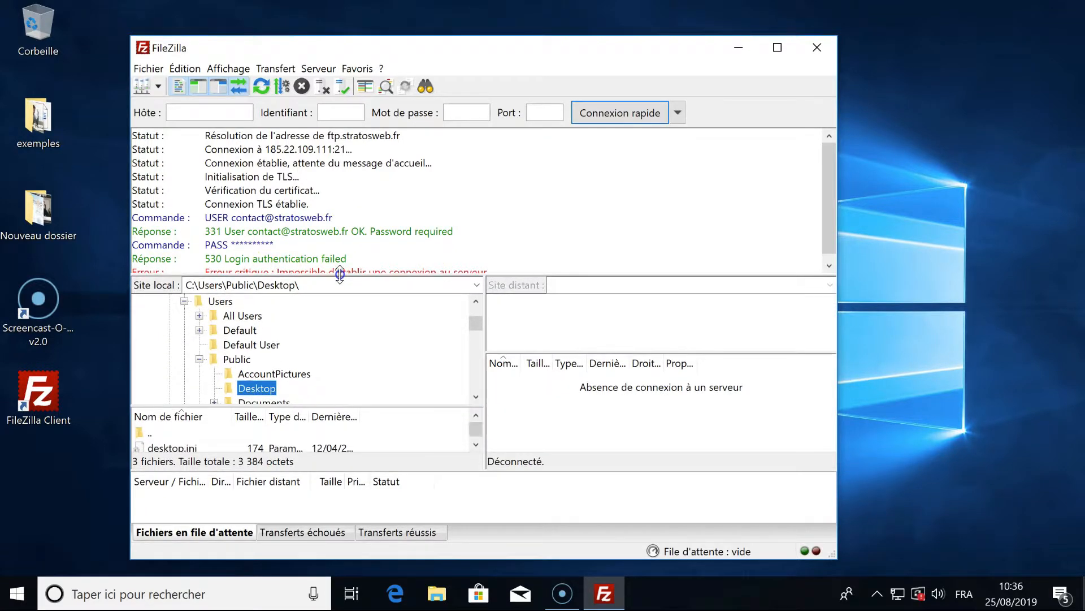
- In Site Manager, replace the user part of the login identifier and connect to the server's root folder
left_click(142, 87)
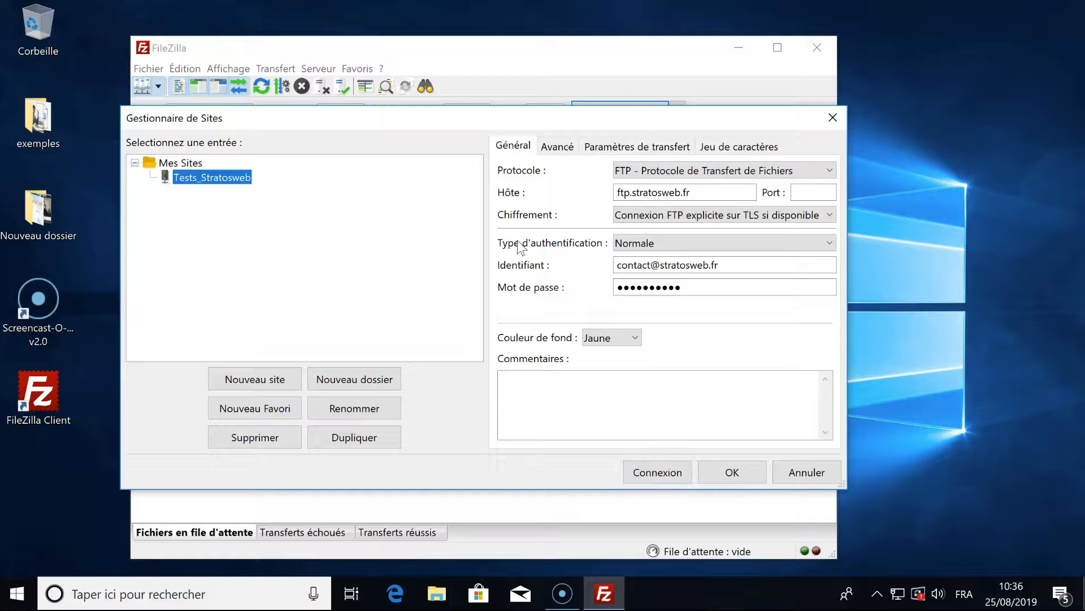
left_click(644, 287)
double_click(651, 265)
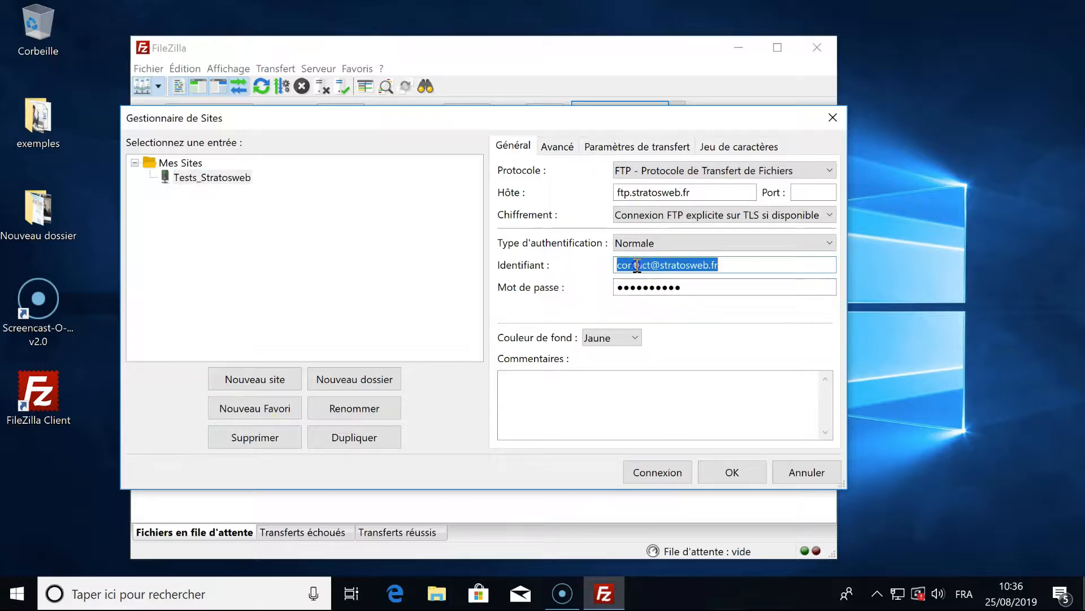
left_click(651, 265)
left_click_drag(644, 265, 612, 263)
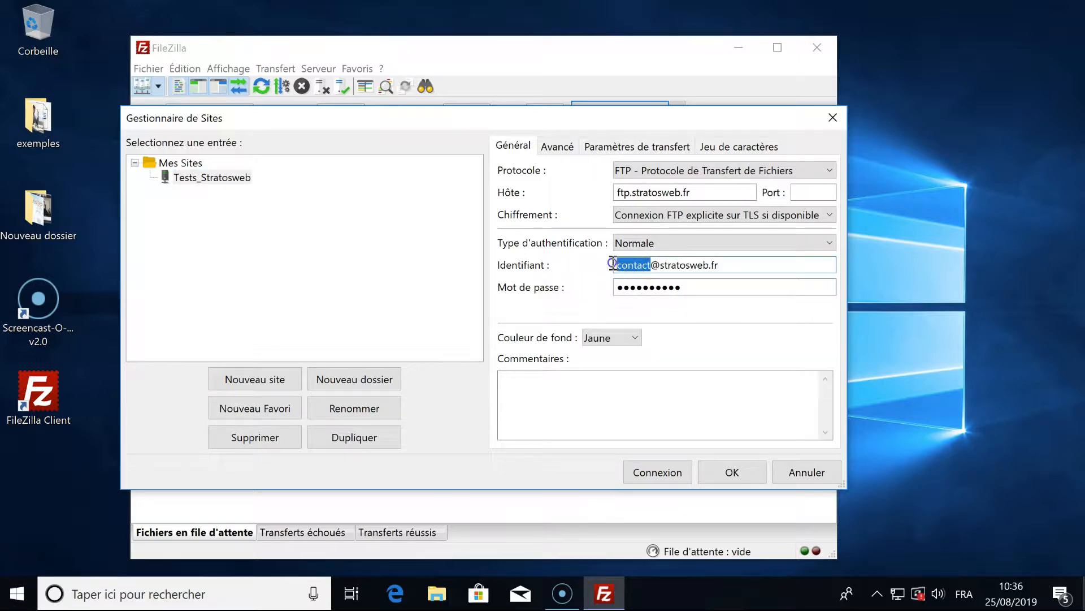
type("tarik")
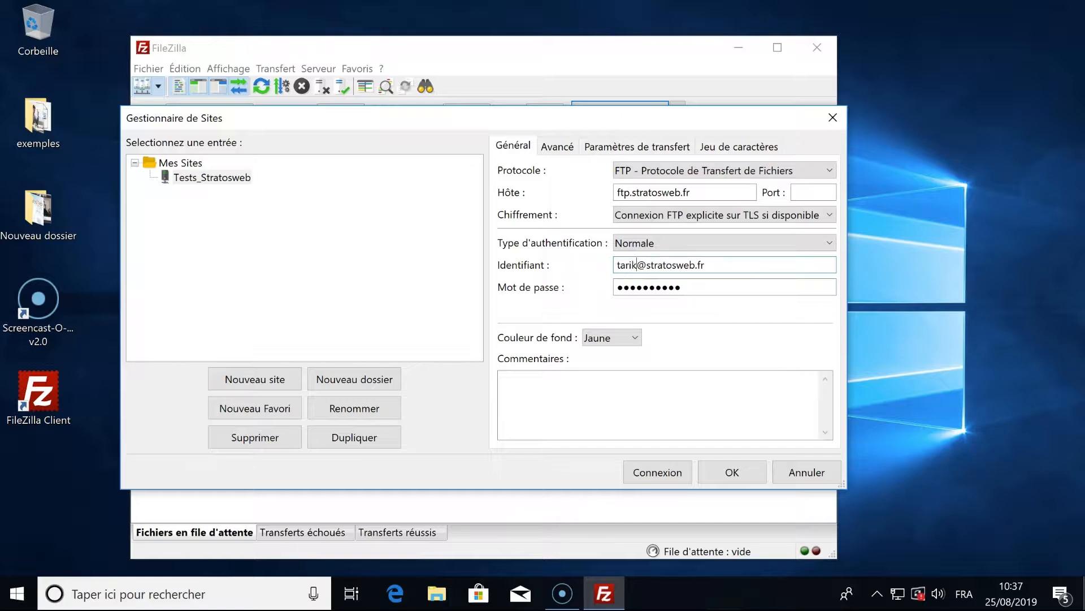
left_click(657, 472)
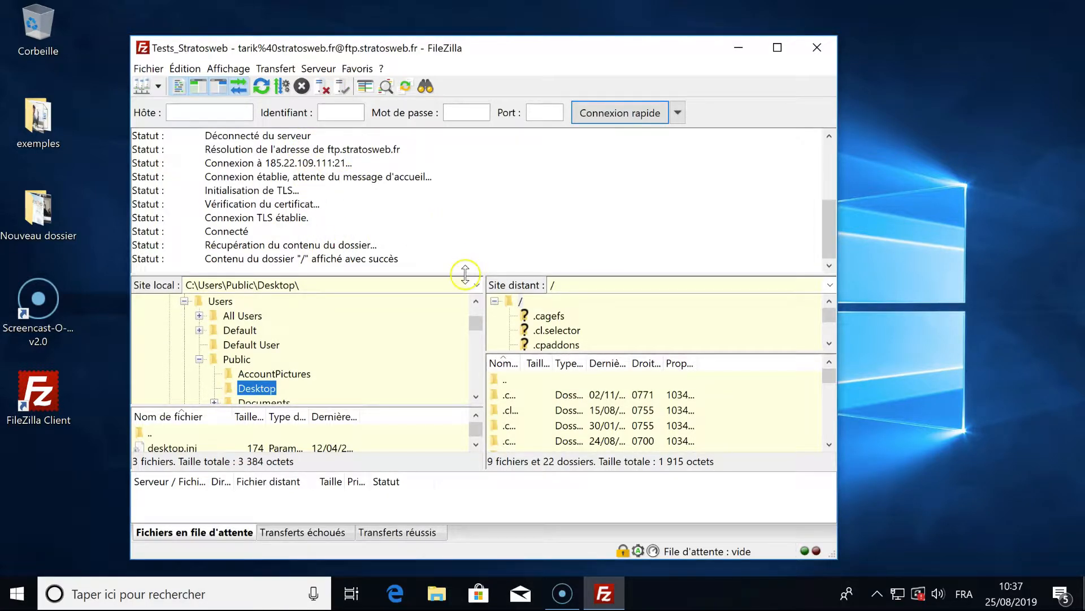
- Shrink the message log, widen the remote file name column, and bring local drive Y: into view
left_click_drag(468, 275, 469, 265)
left_click_drag(469, 195, 467, 163)
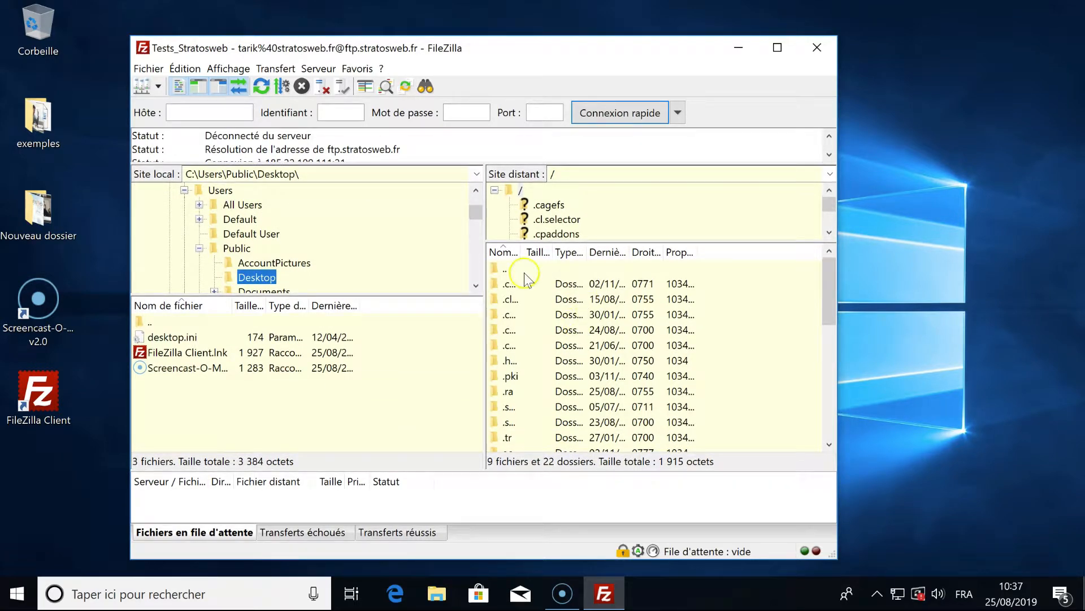
left_click_drag(519, 252, 588, 253)
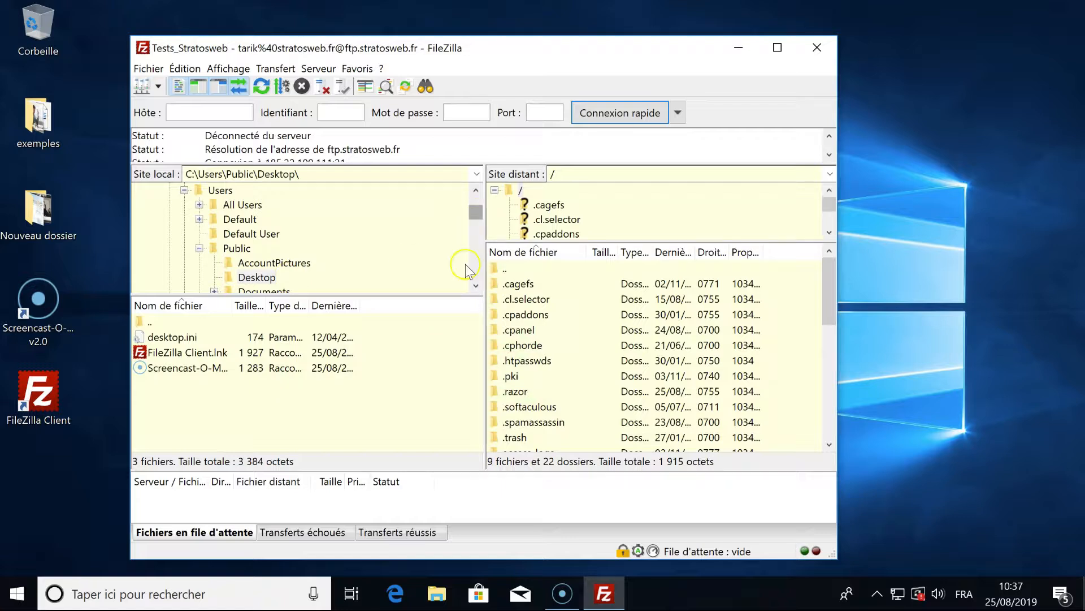
left_click(475, 285)
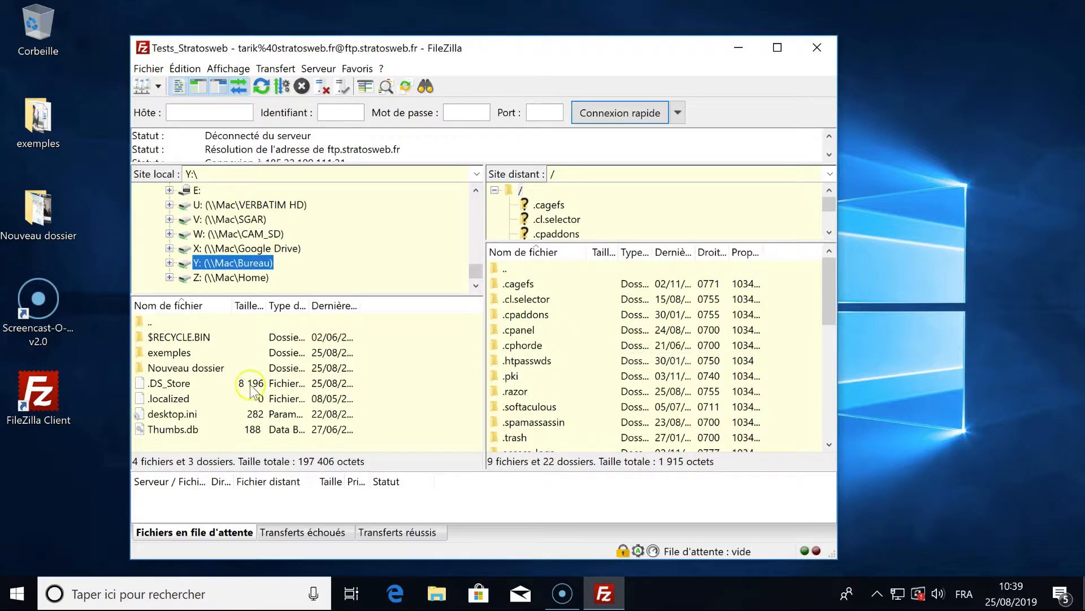
- Open local Y:\exemples, enlarge the FileZilla window, and widen the local name column to show full file names
left_click(157, 353)
double_click(168, 353)
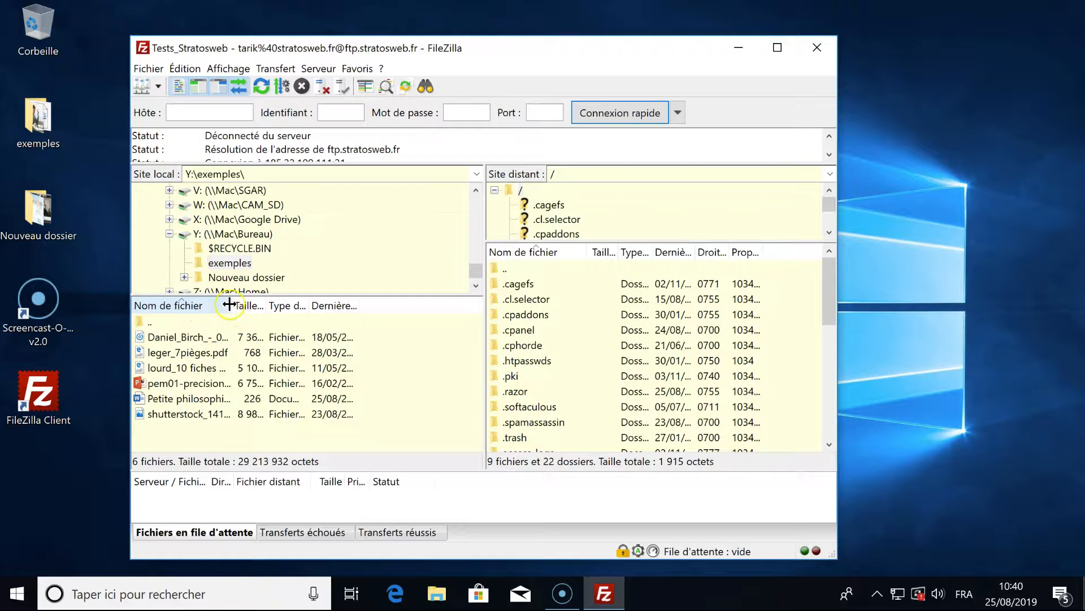
left_click_drag(232, 306, 377, 319)
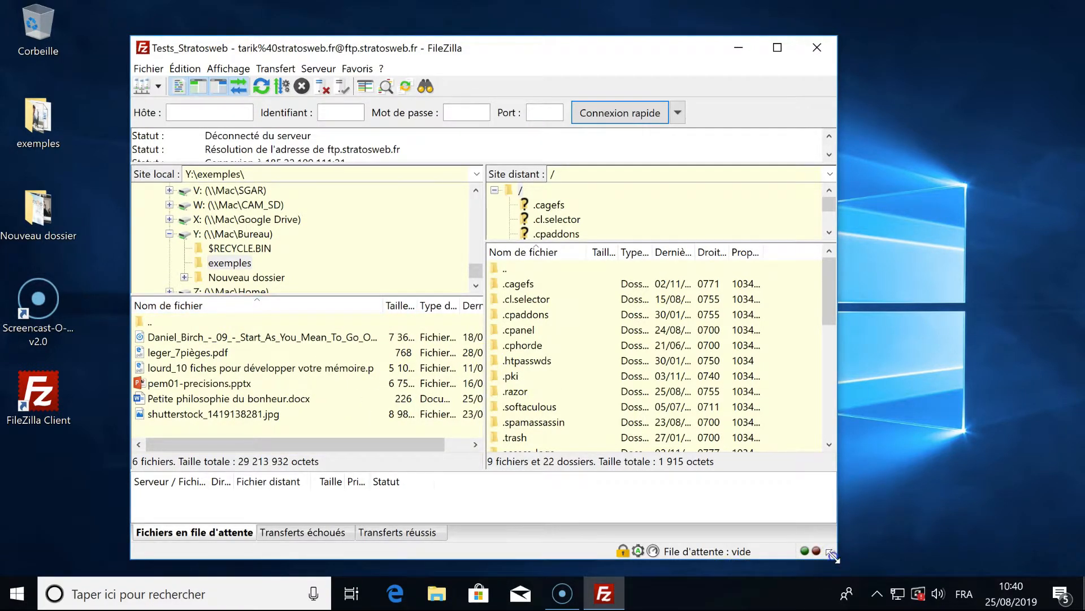
left_click_drag(834, 556, 1076, 573)
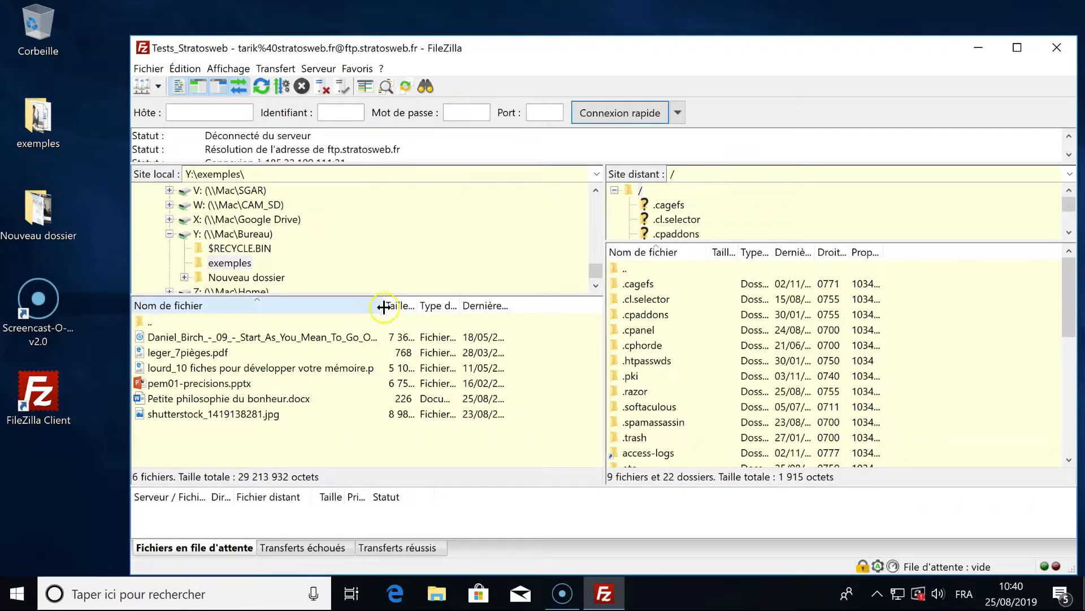
left_click_drag(382, 305, 416, 307)
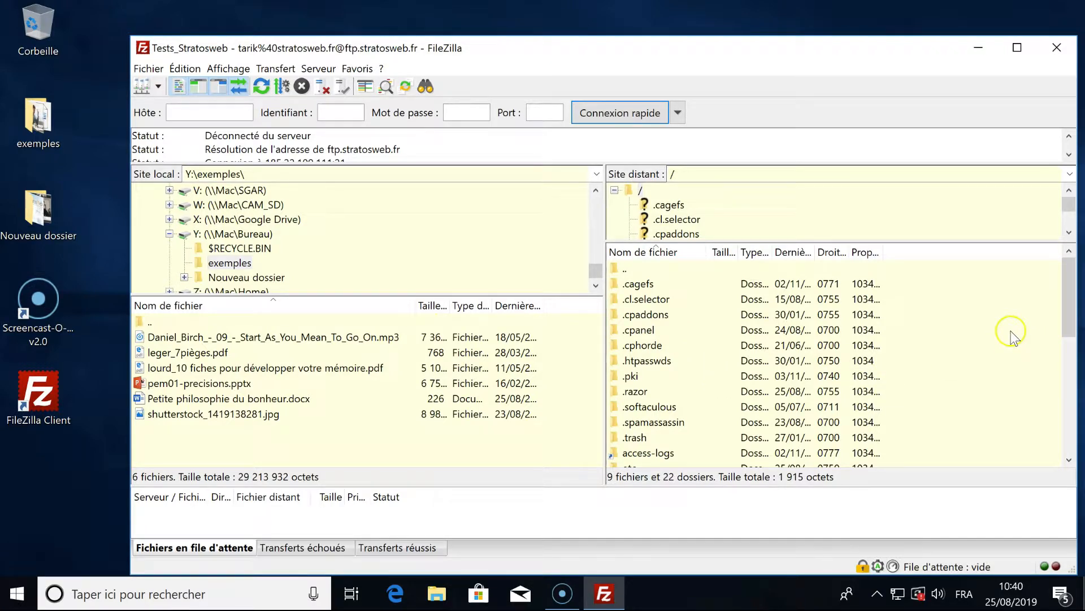
left_click(1070, 298)
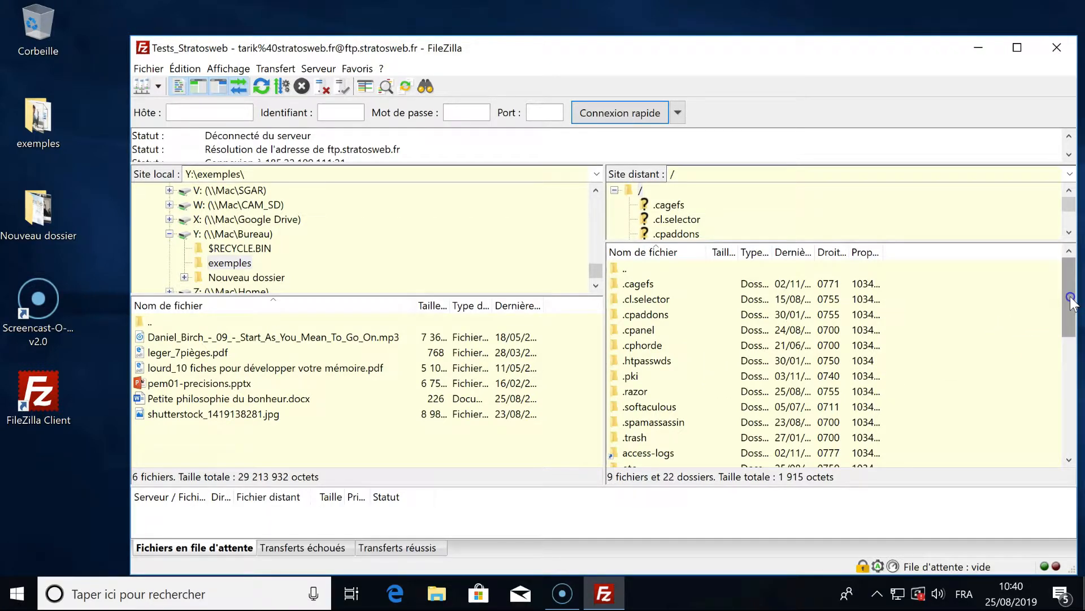
left_click_drag(1071, 298, 1069, 302)
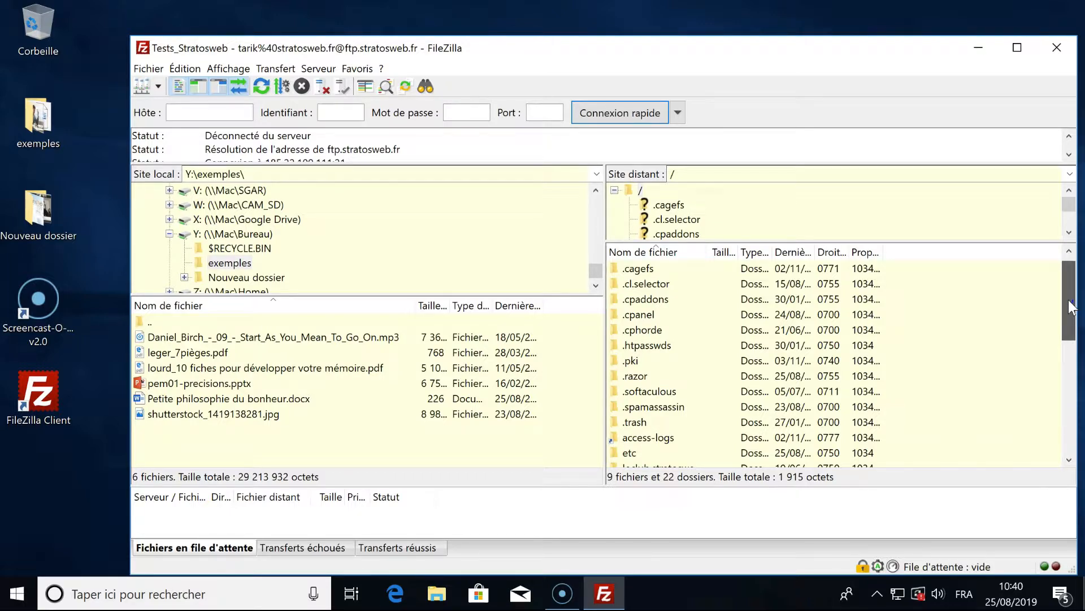
left_click_drag(1071, 305, 1071, 306)
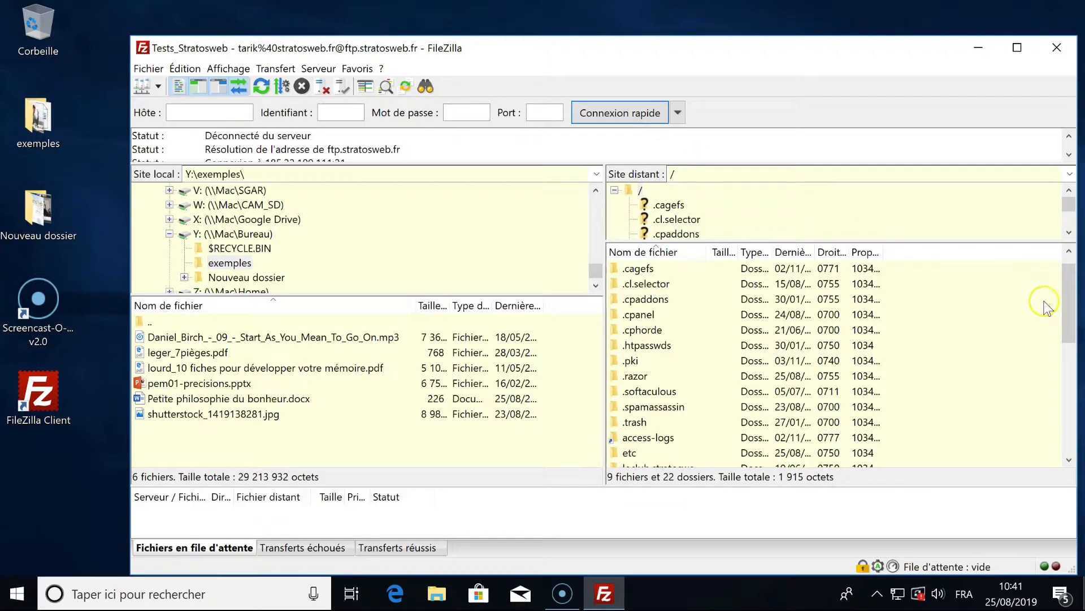
- Open remote /public_html/FileZilla and select the Daniel Birch mp3 in the local list
left_click_drag(1068, 286, 1060, 356)
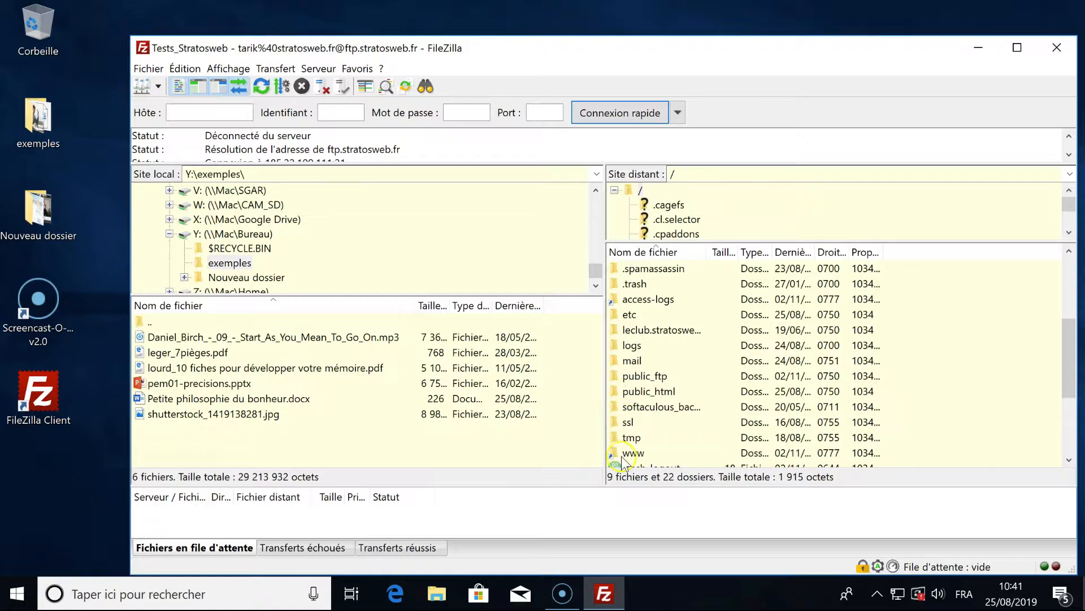
double_click(615, 392)
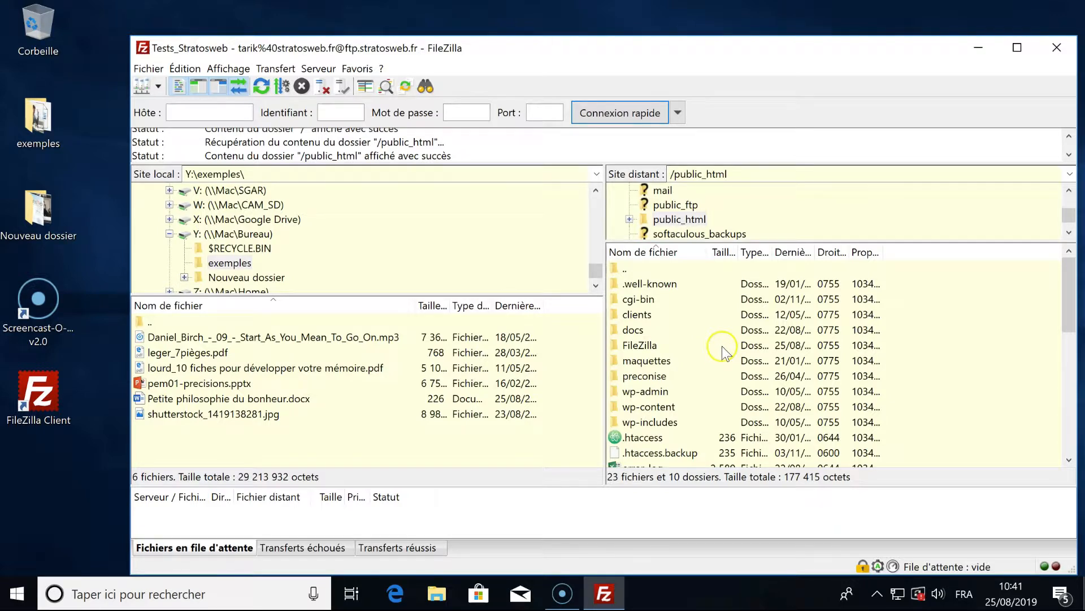
double_click(613, 345)
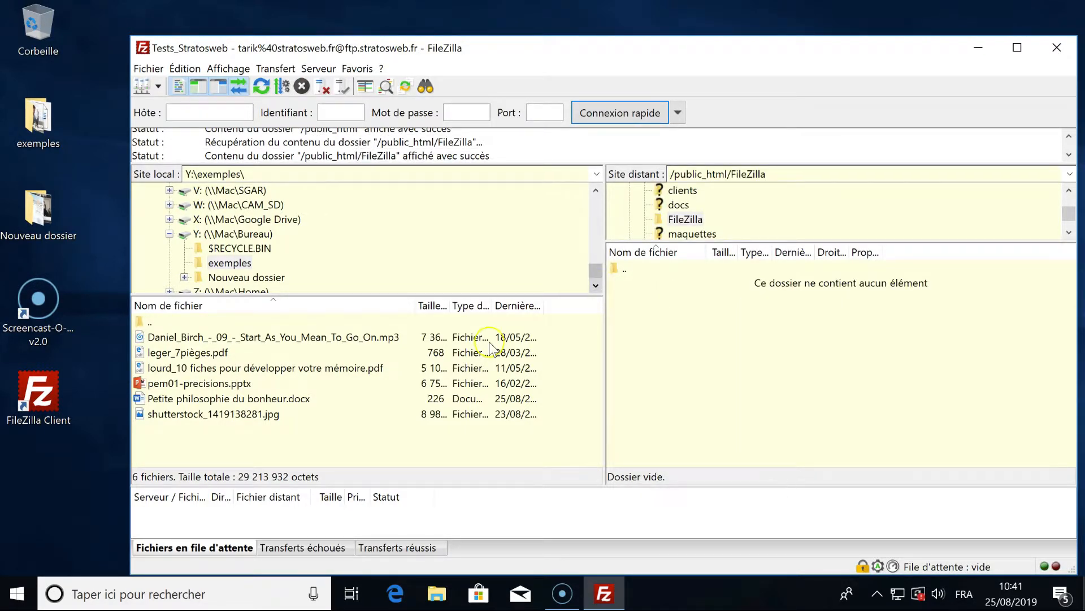
left_click(261, 336)
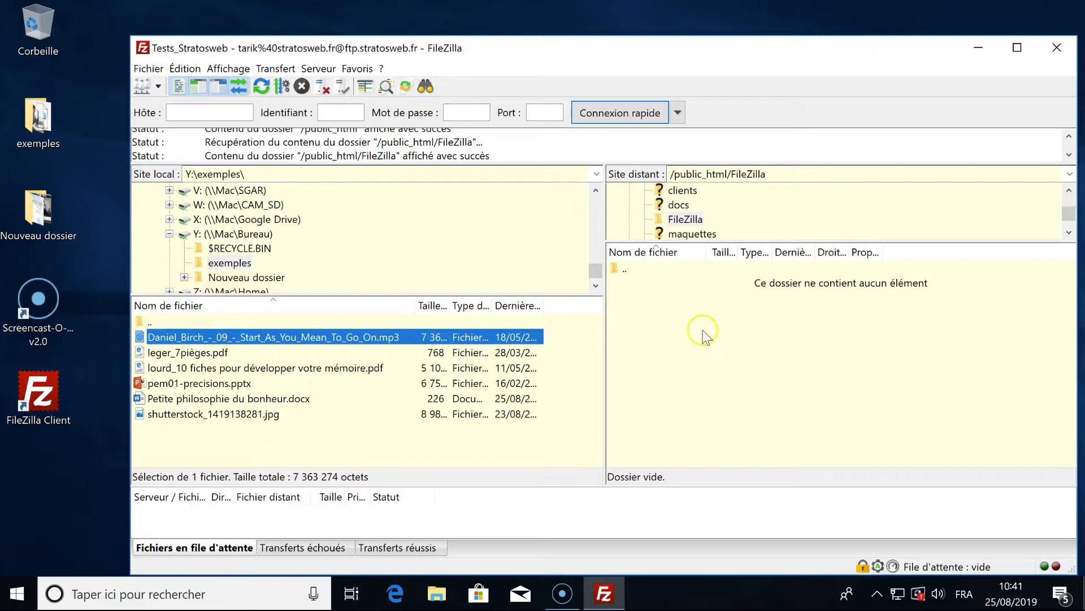
- Drag the Daniel Birch mp3 into /public_html/FileZilla and mark /public_html/ in the remote path
left_click_drag(220, 339, 713, 345)
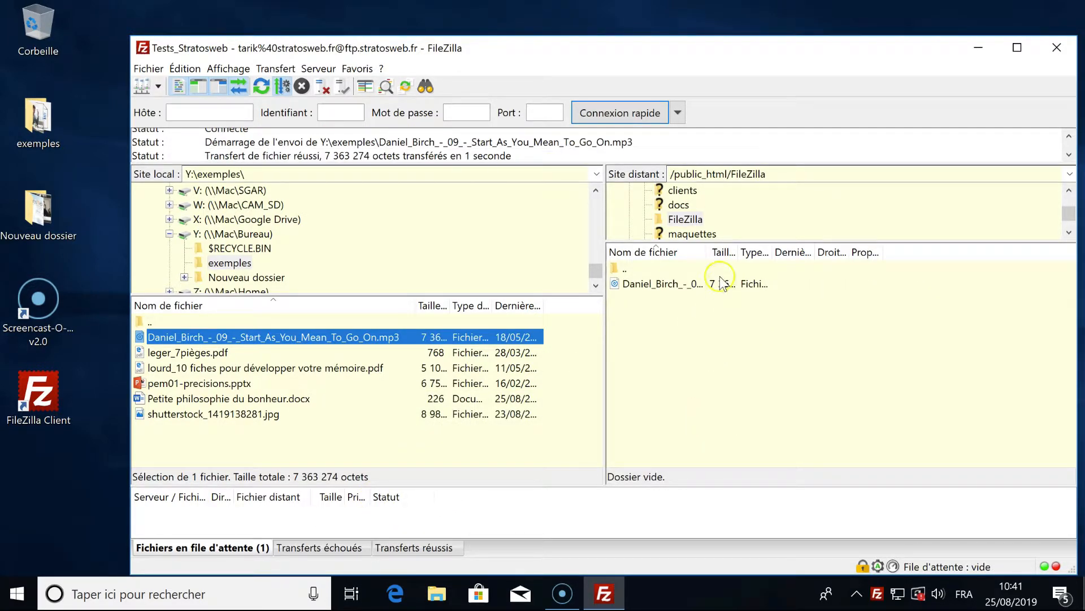
left_click_drag(707, 249, 894, 262)
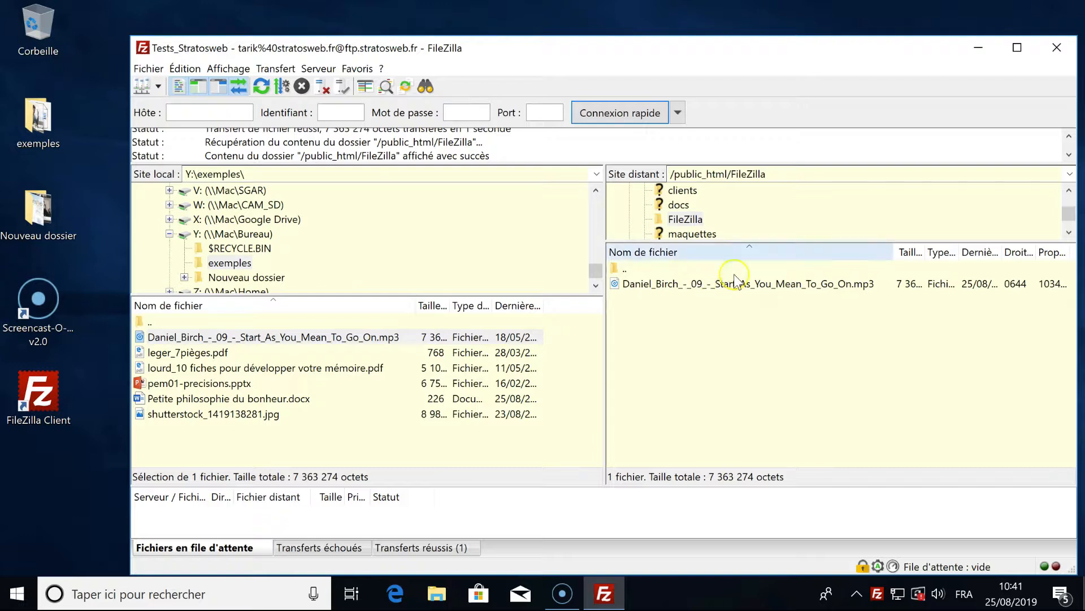
left_click(728, 173)
left_click(735, 174)
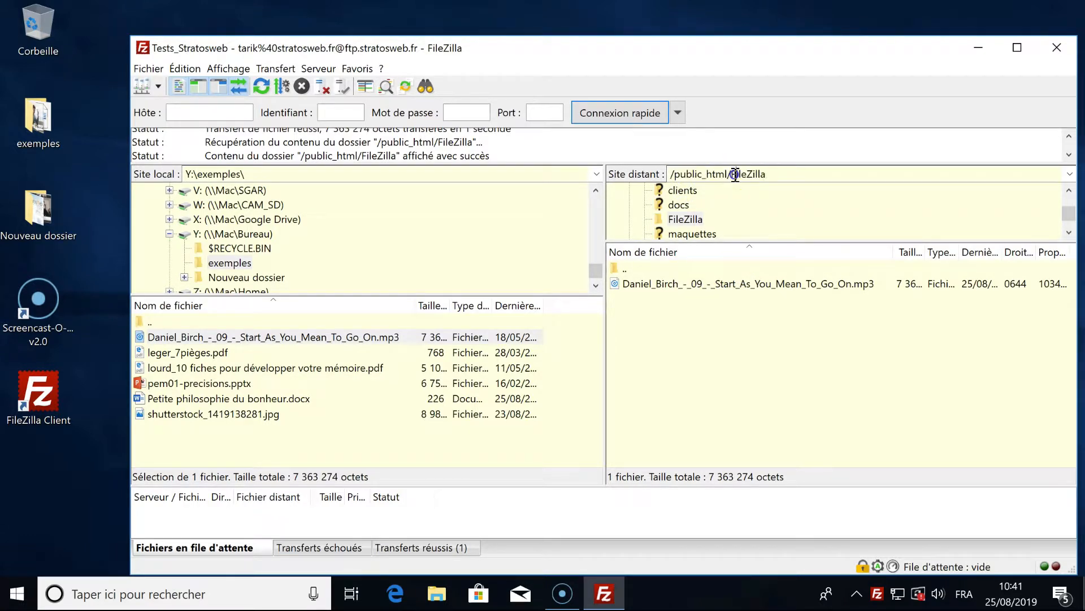
left_click(732, 174)
left_click_drag(732, 173, 670, 174)
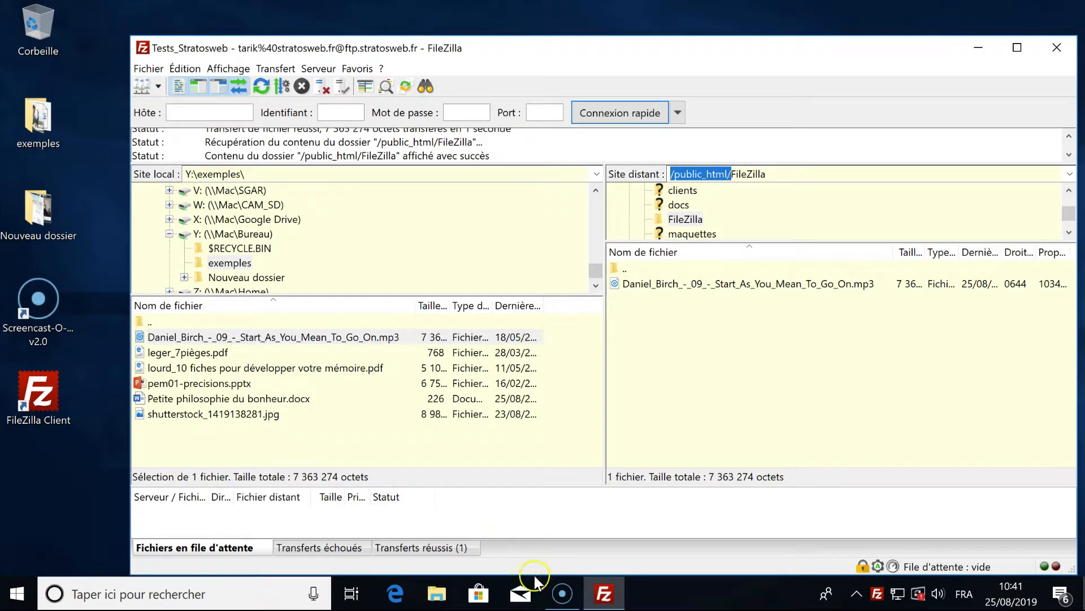
left_click(394, 595)
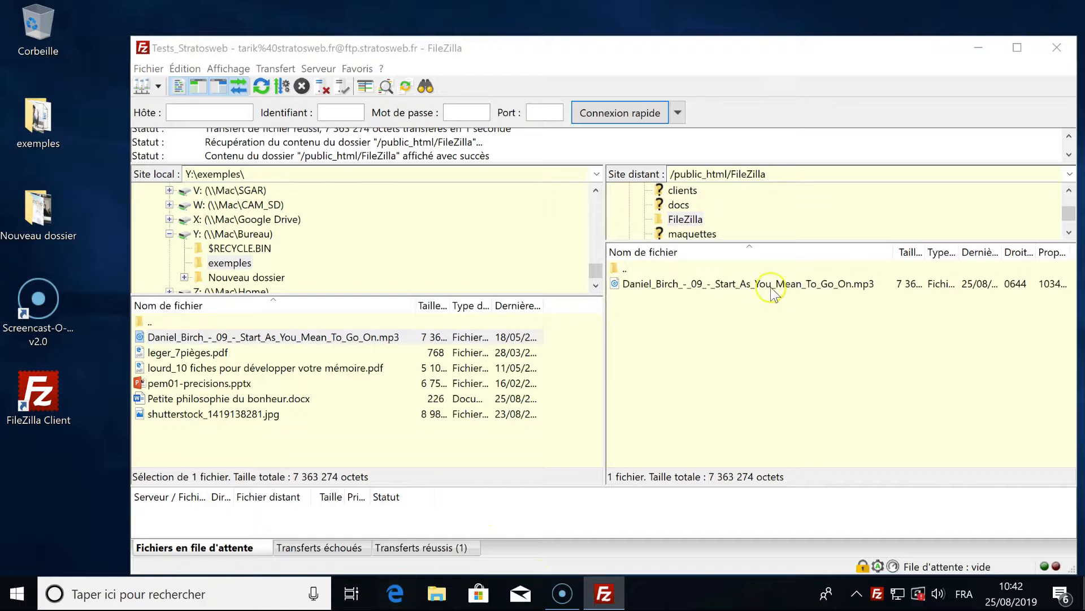
left_click(394, 593)
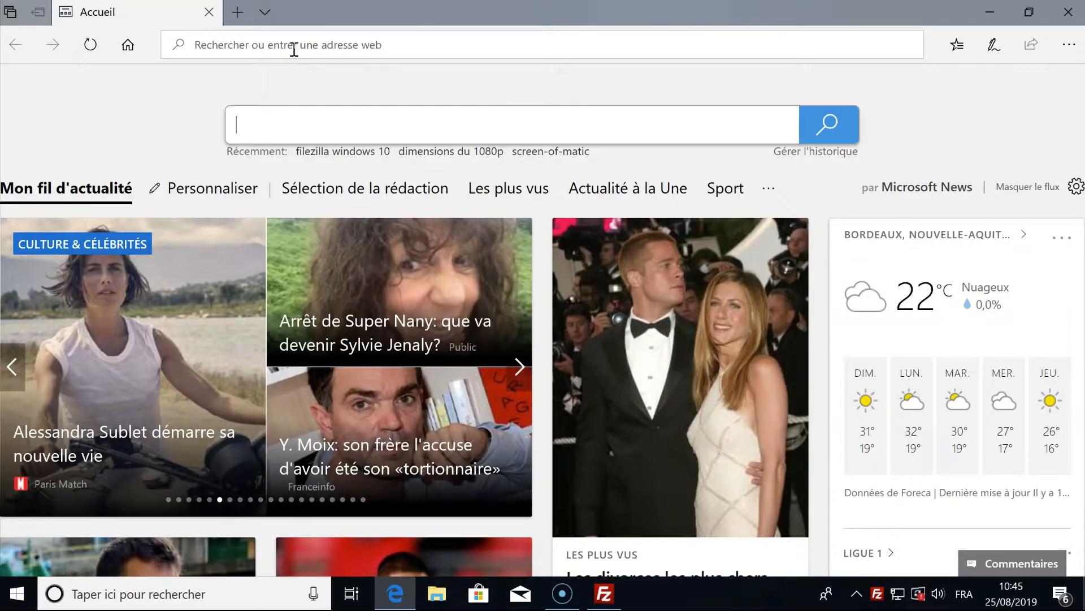
left_click(278, 44)
type("ht")
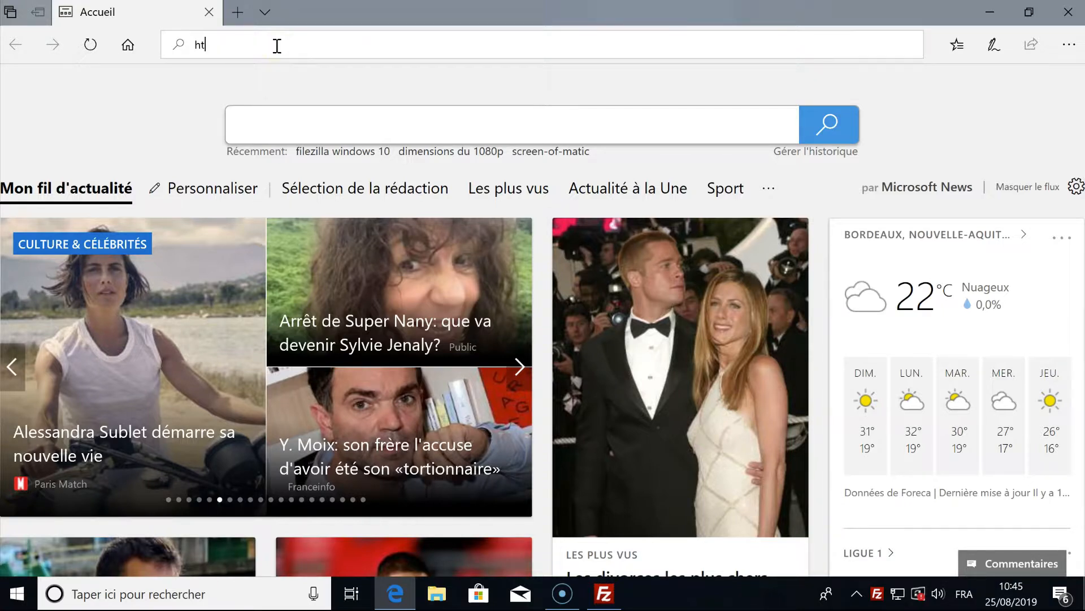
type("tps://strat")
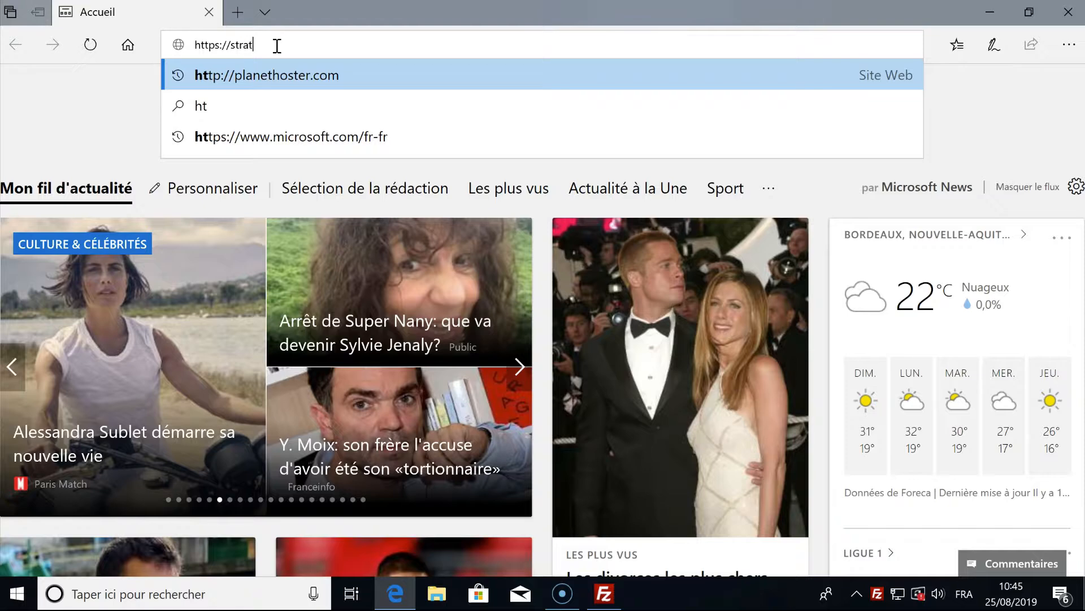
type("oswe")
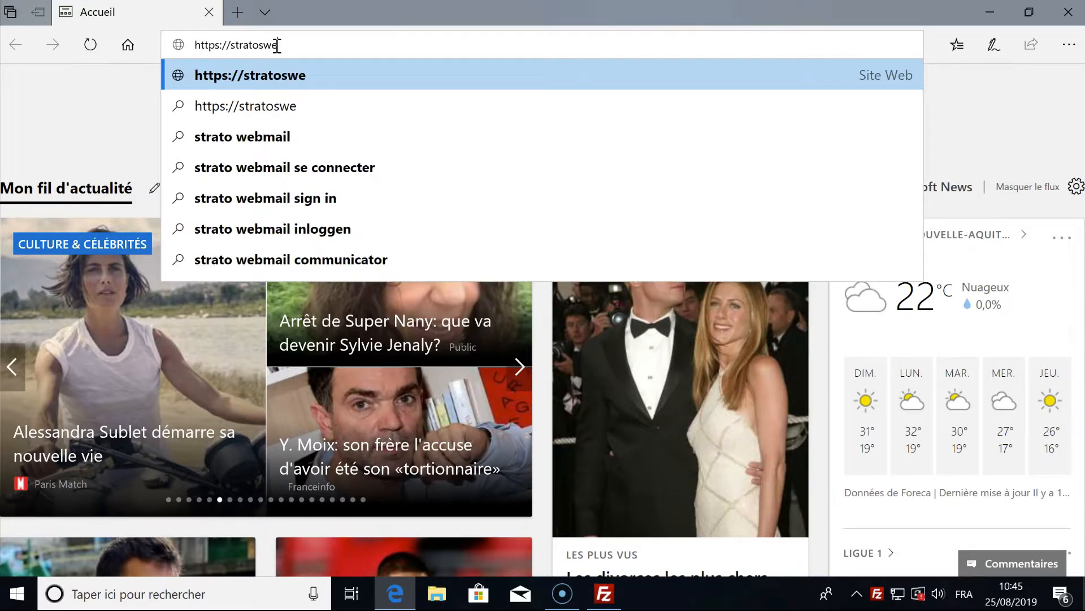
type("b.fr")
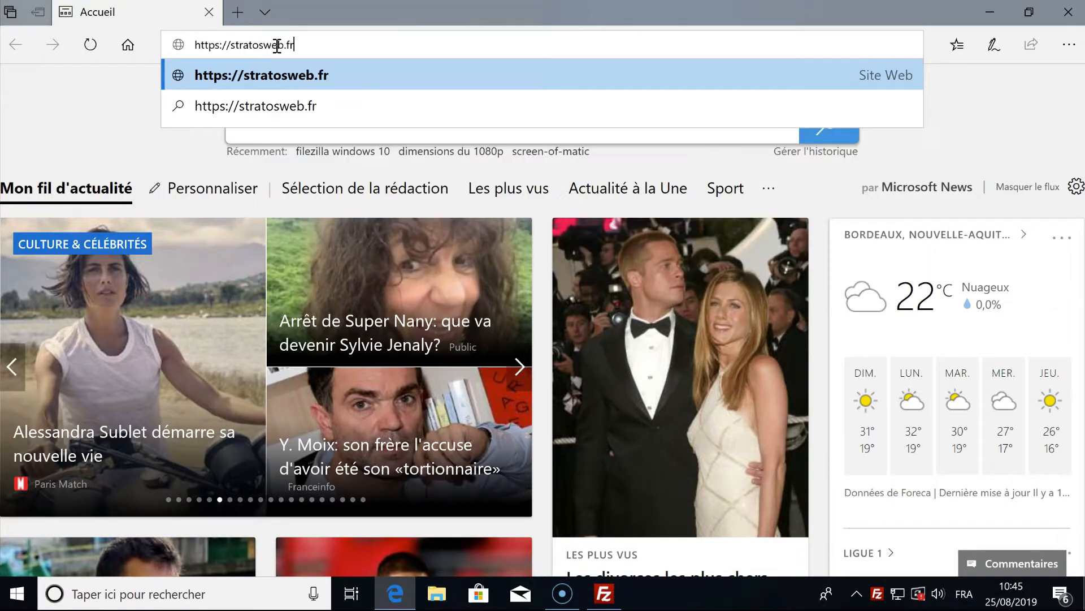
left_click(604, 592)
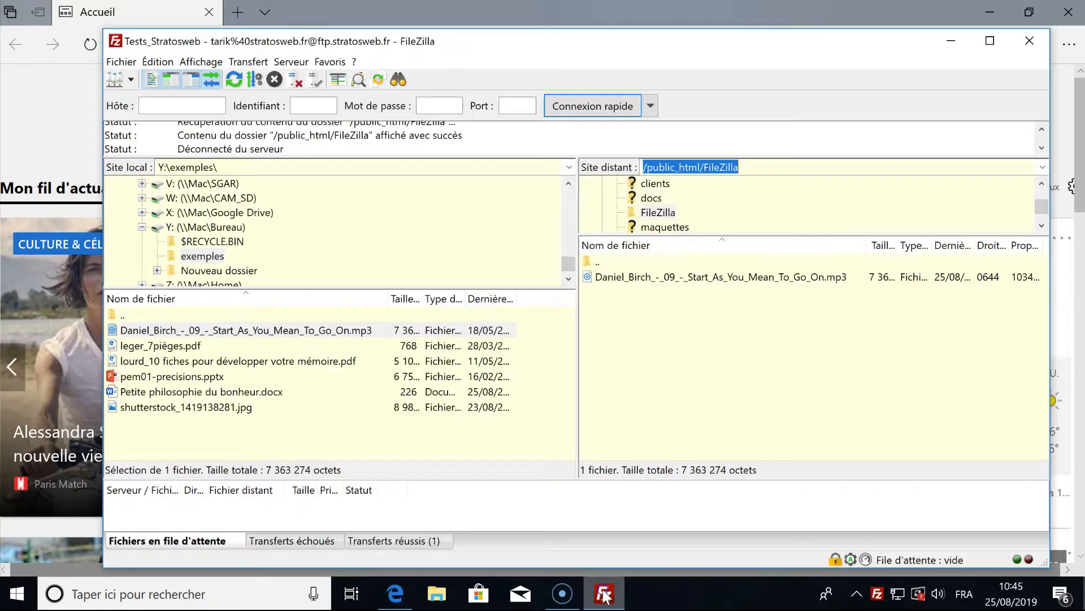
left_click(676, 168)
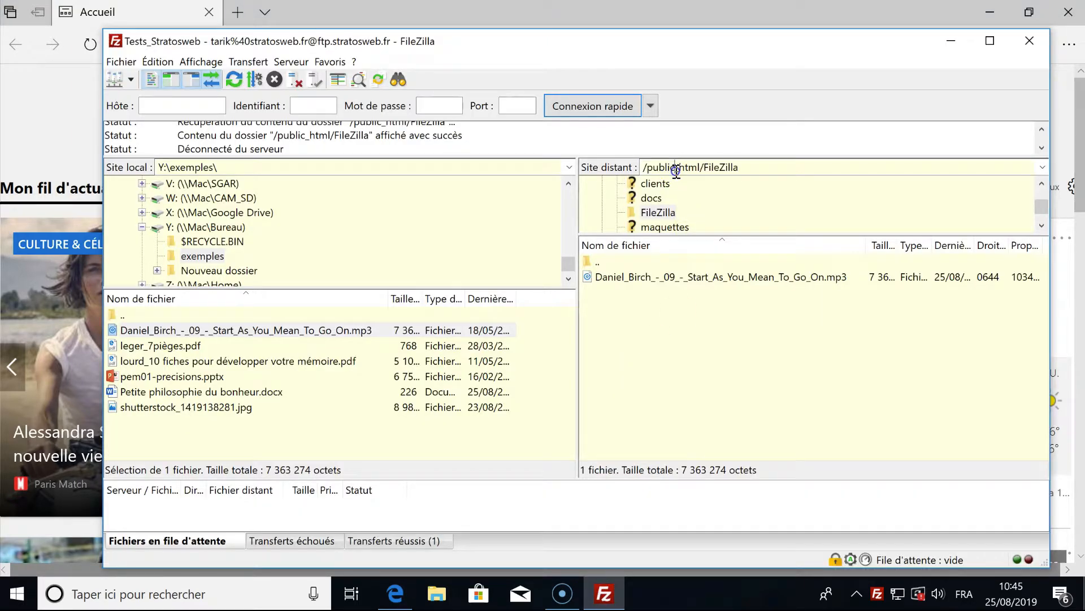
left_click(707, 170)
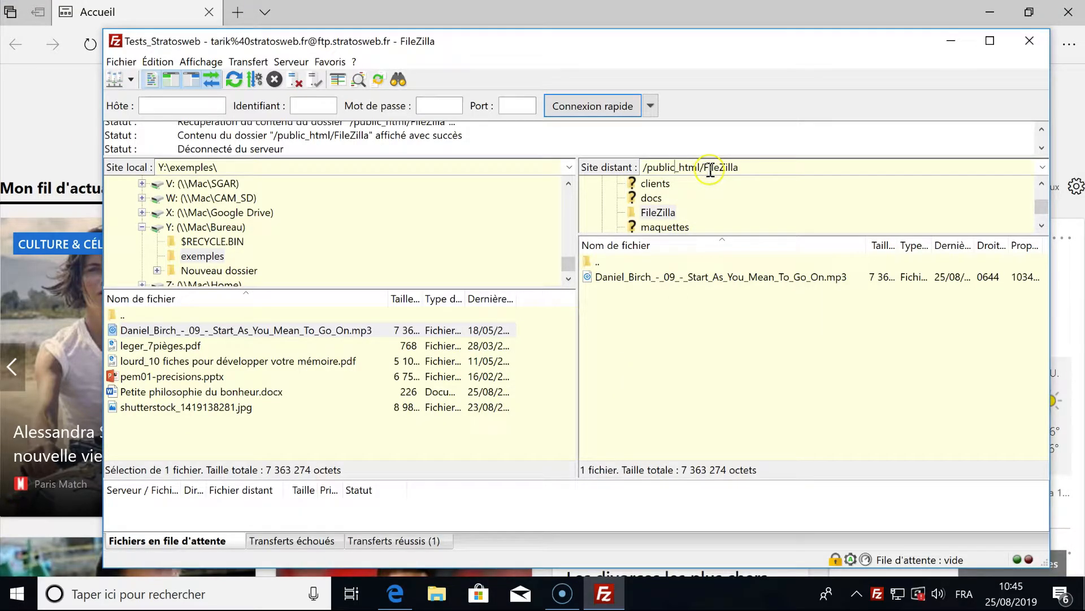
left_click_drag(703, 168, 739, 168)
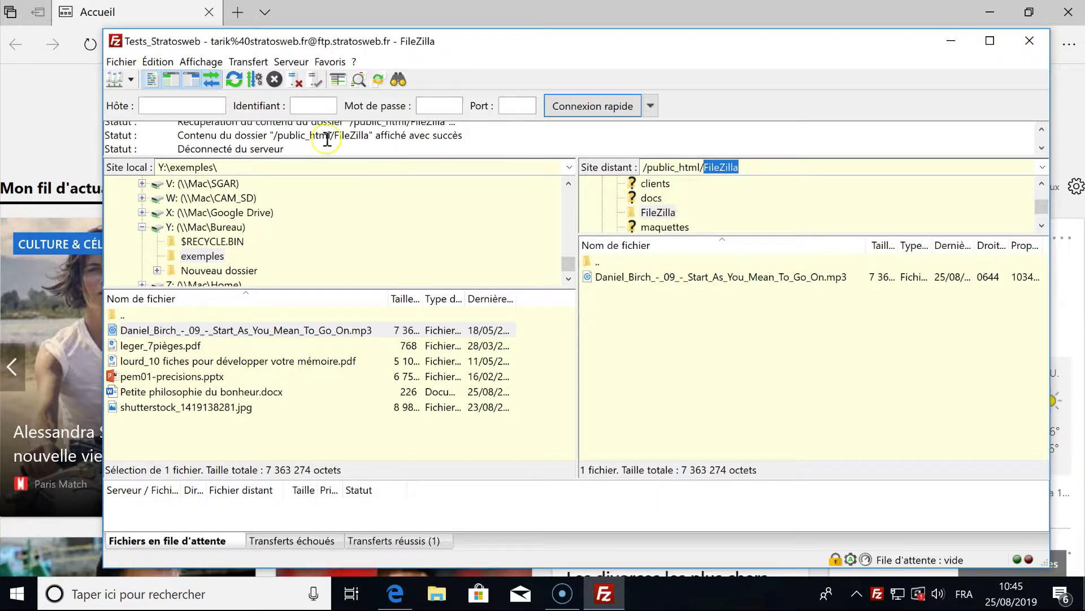
key("alt+Tab")
left_click(314, 43)
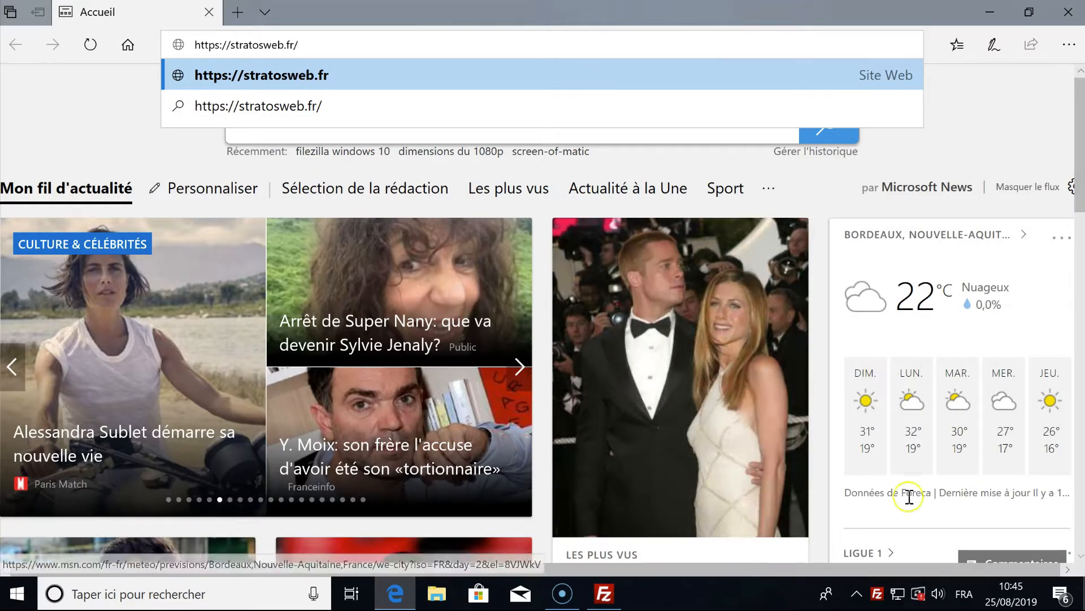
left_click(599, 593)
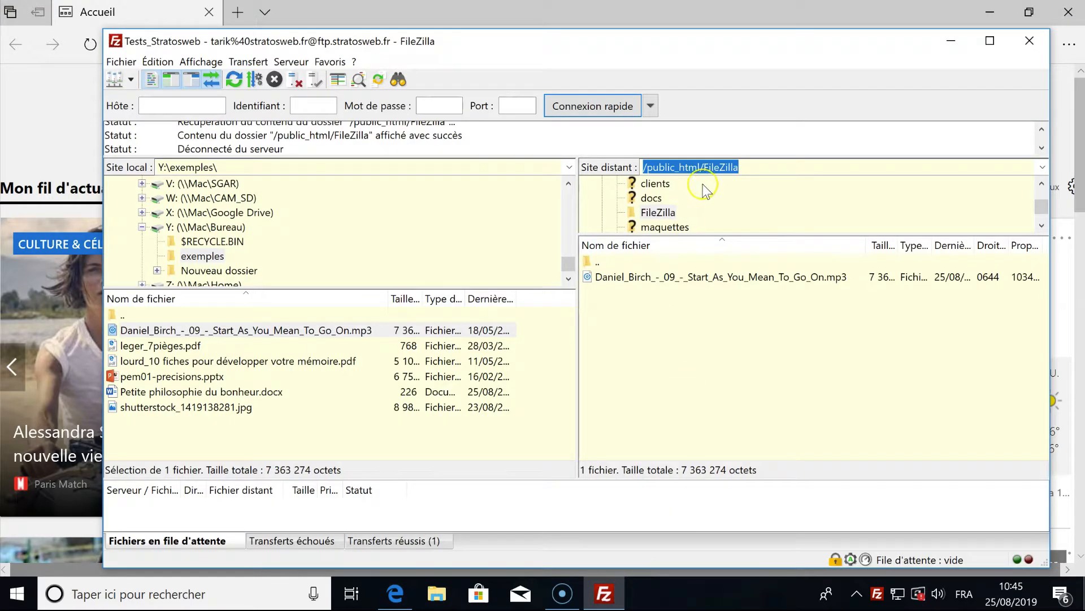
left_click(709, 169)
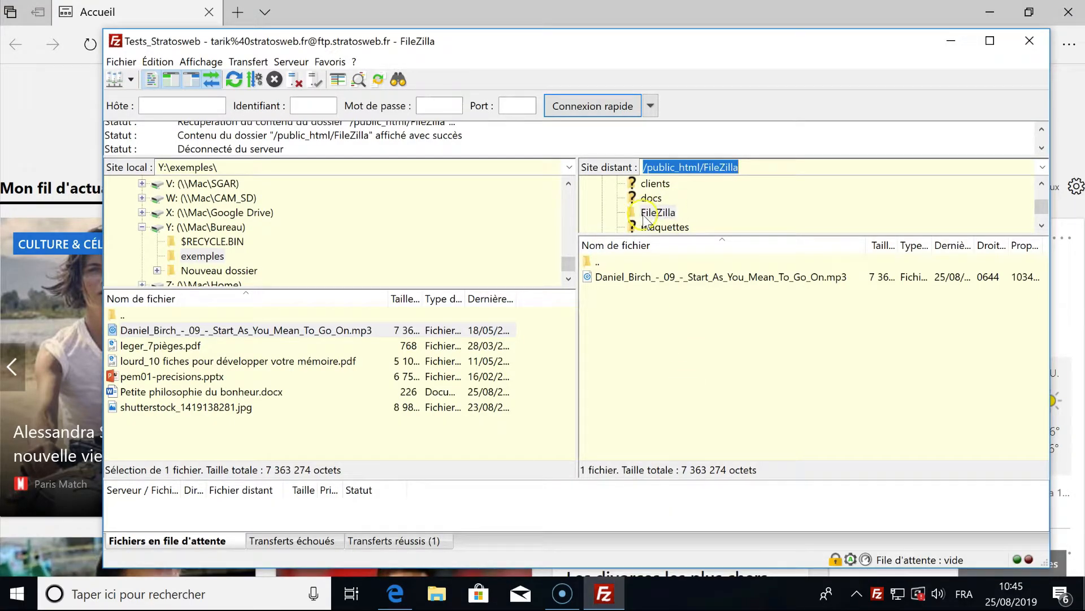
left_click(23, 100)
left_click(320, 46)
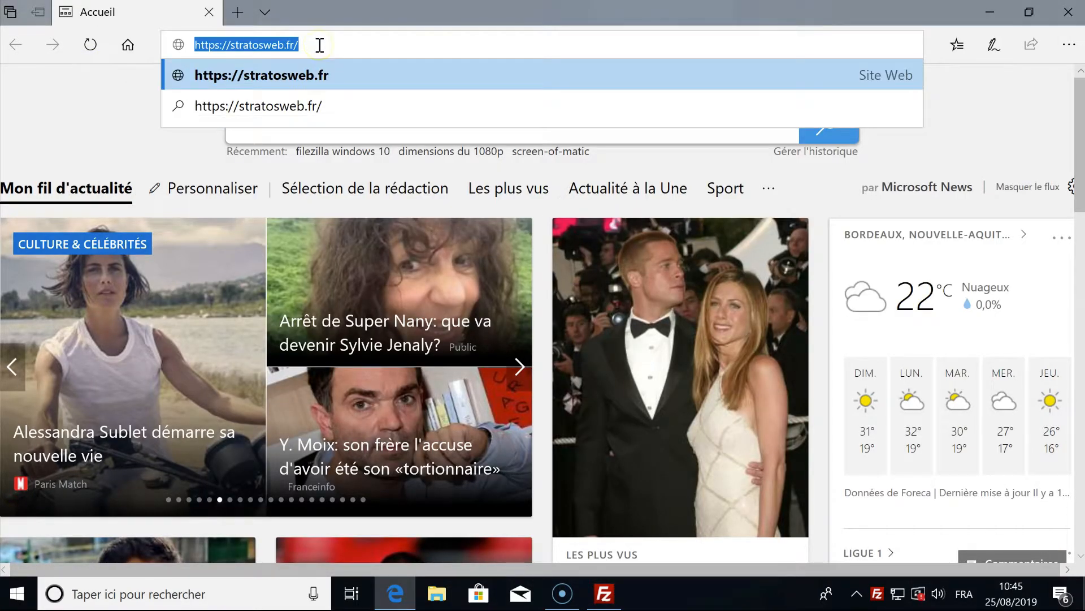
left_click(319, 45)
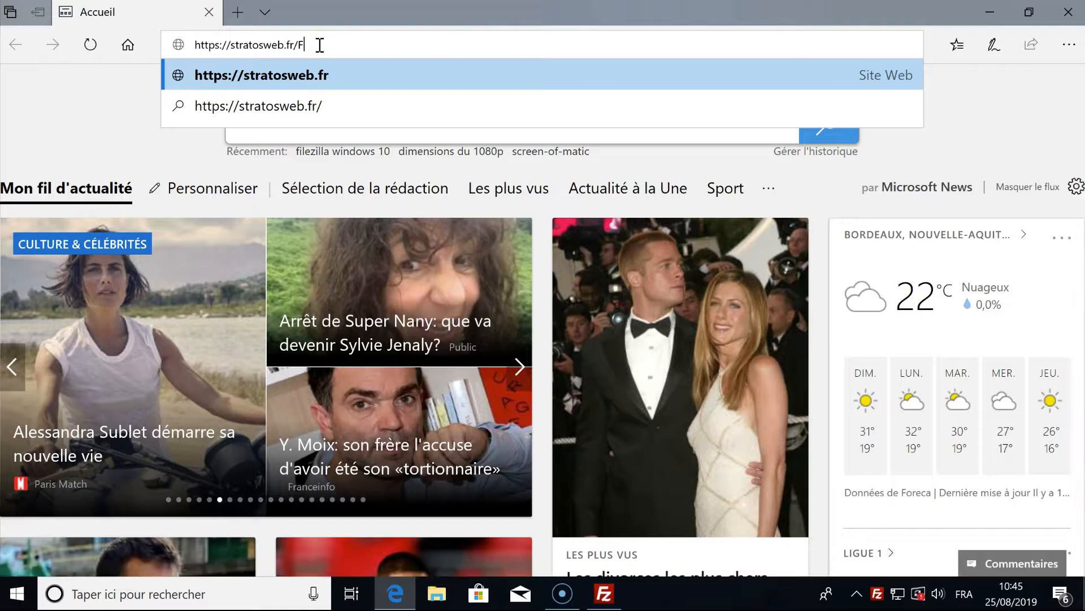
type("FileZilla/")
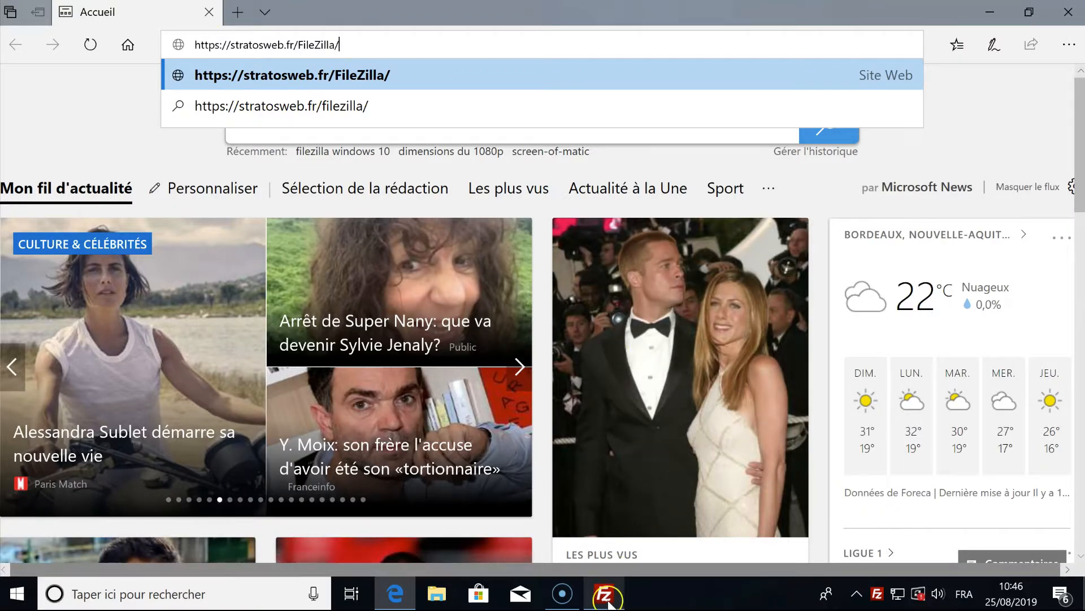
- Copy the uploaded mp3's exact file name from the remote listing via Renommer, then return to Edge
left_click(603, 583)
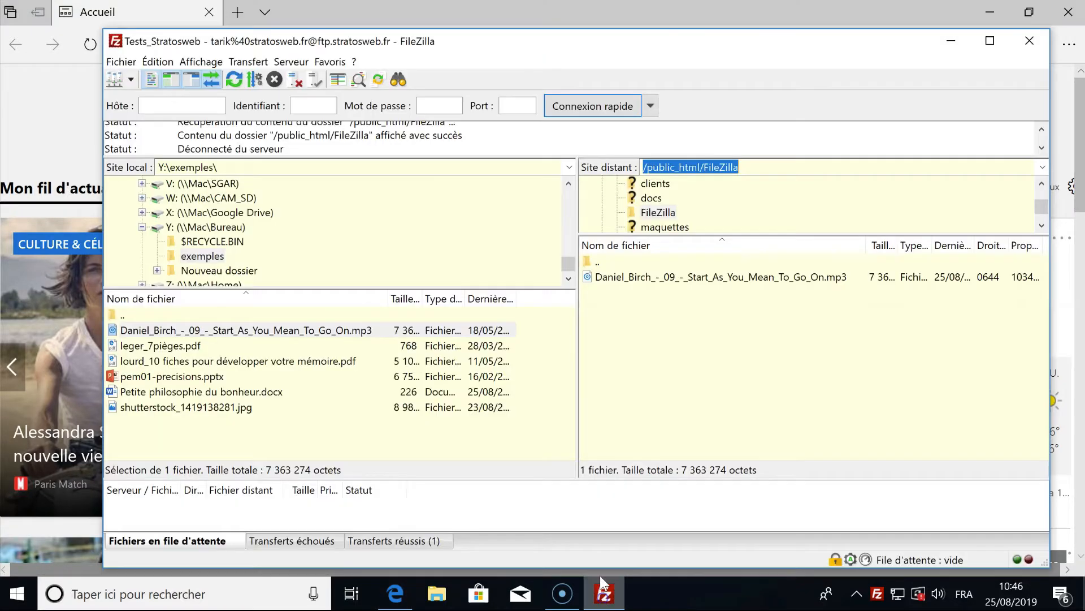
left_click(672, 279)
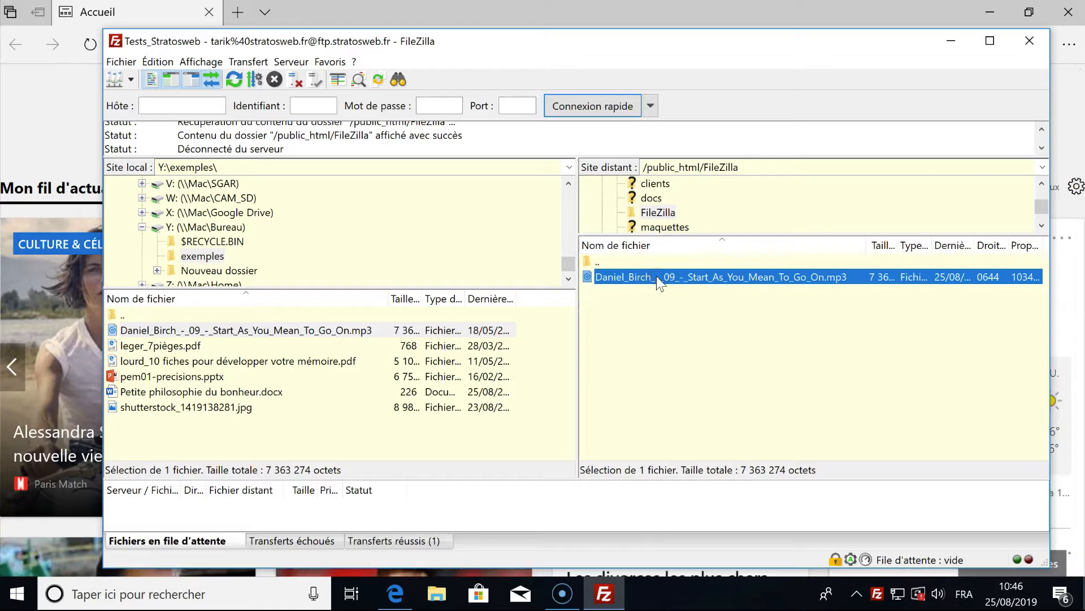
right_click(657, 276)
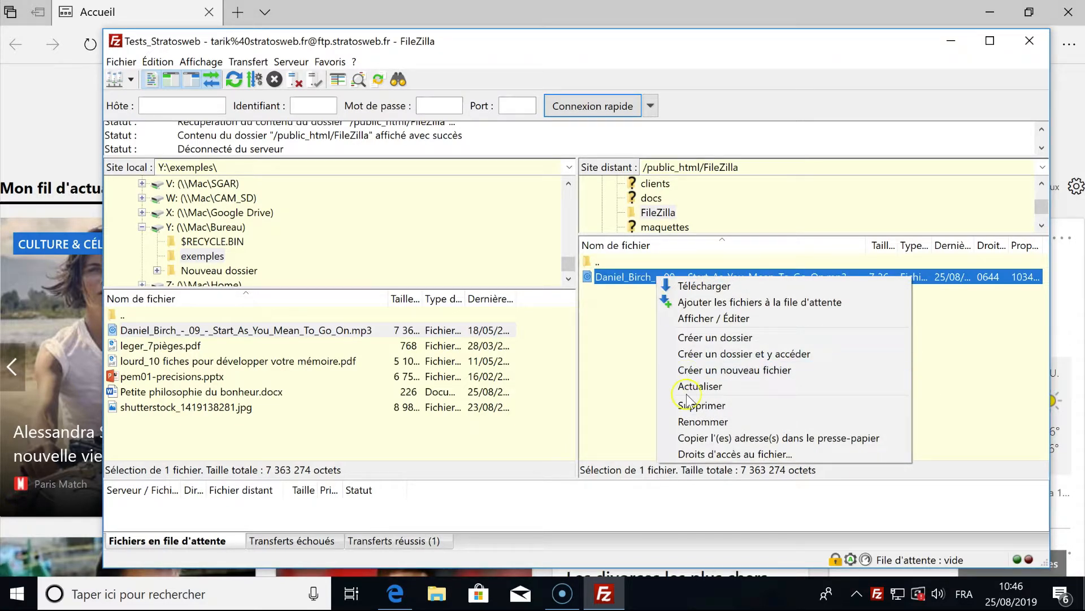
left_click(696, 421)
key("ctrl+c")
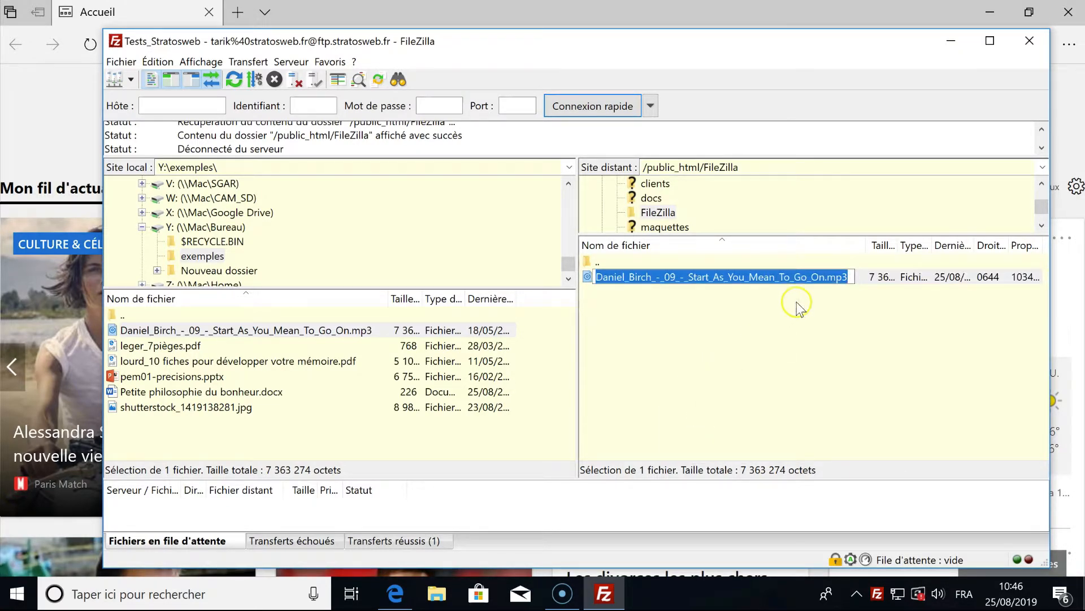
right_click(717, 278)
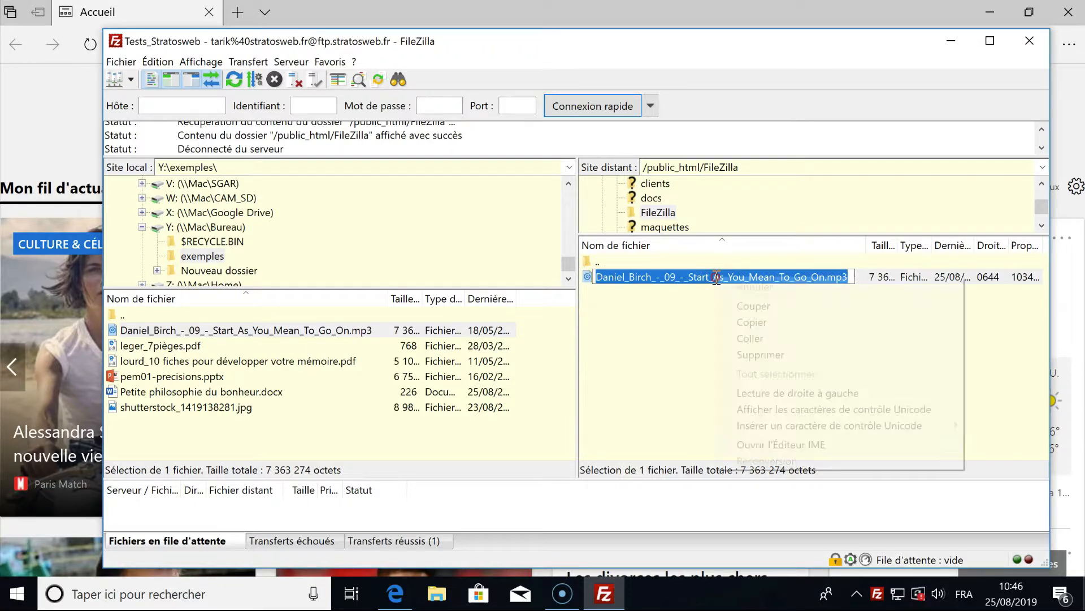
left_click(751, 322)
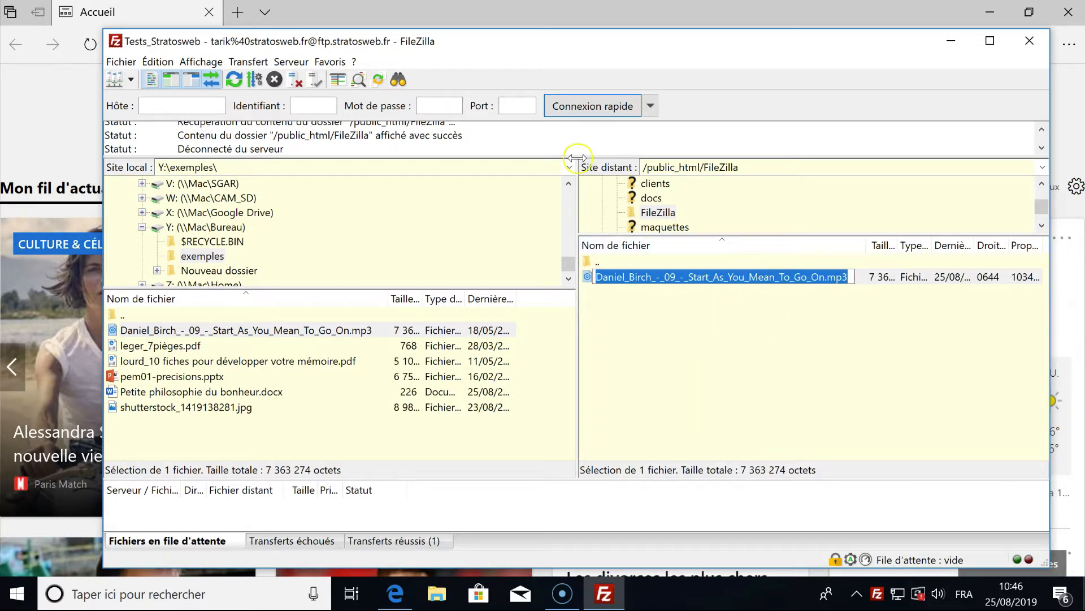
left_click(83, 108)
left_click(365, 45)
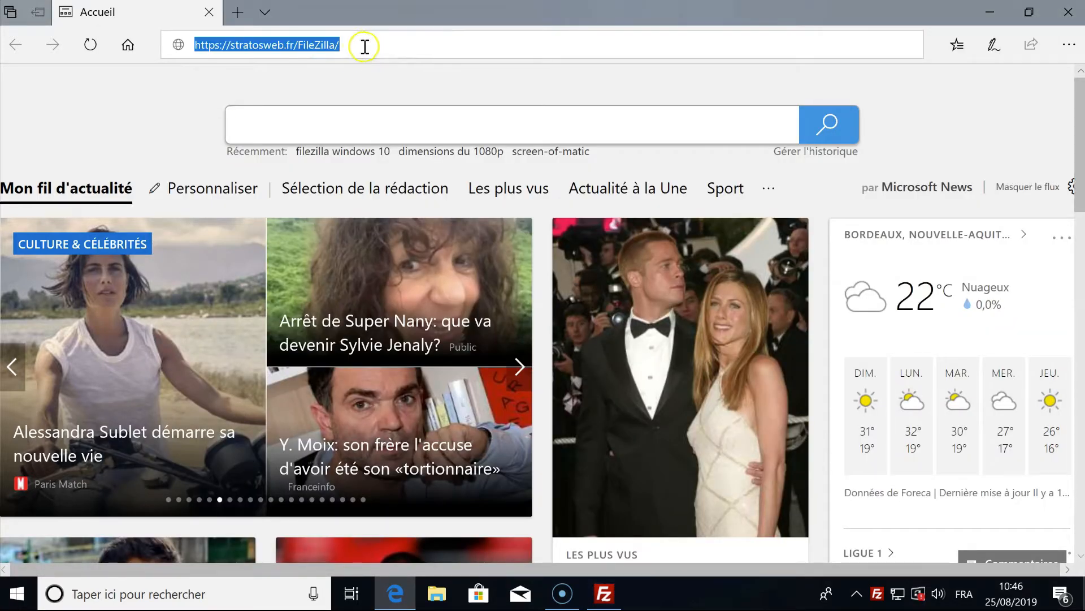
- Paste the mp3 name after FileZilla/, load it in Edge, and pause playback at 00:06
left_click(354, 45)
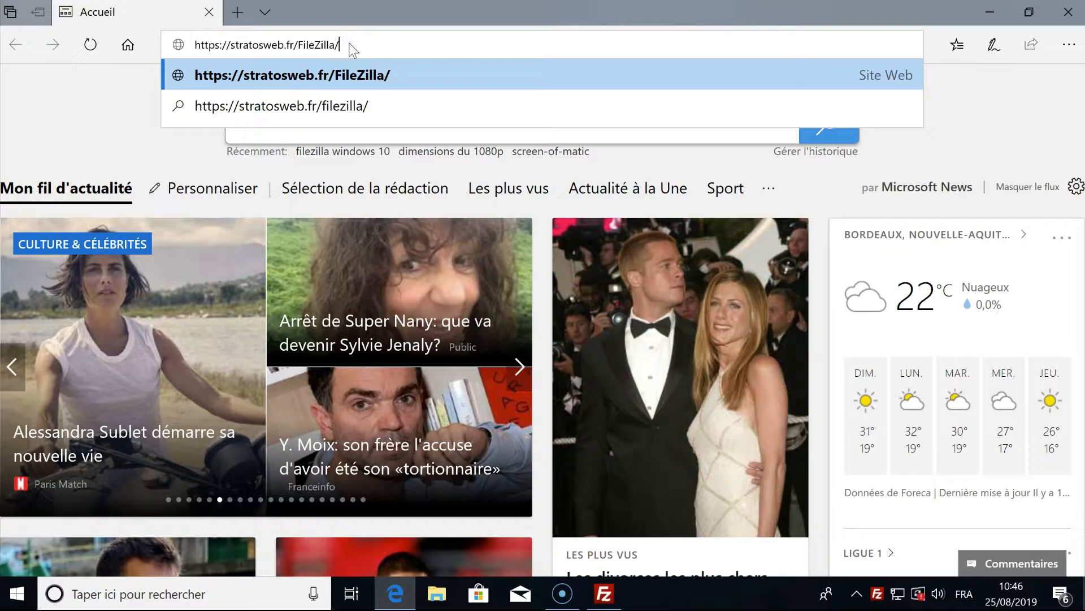
right_click(350, 46)
left_click(339, 66)
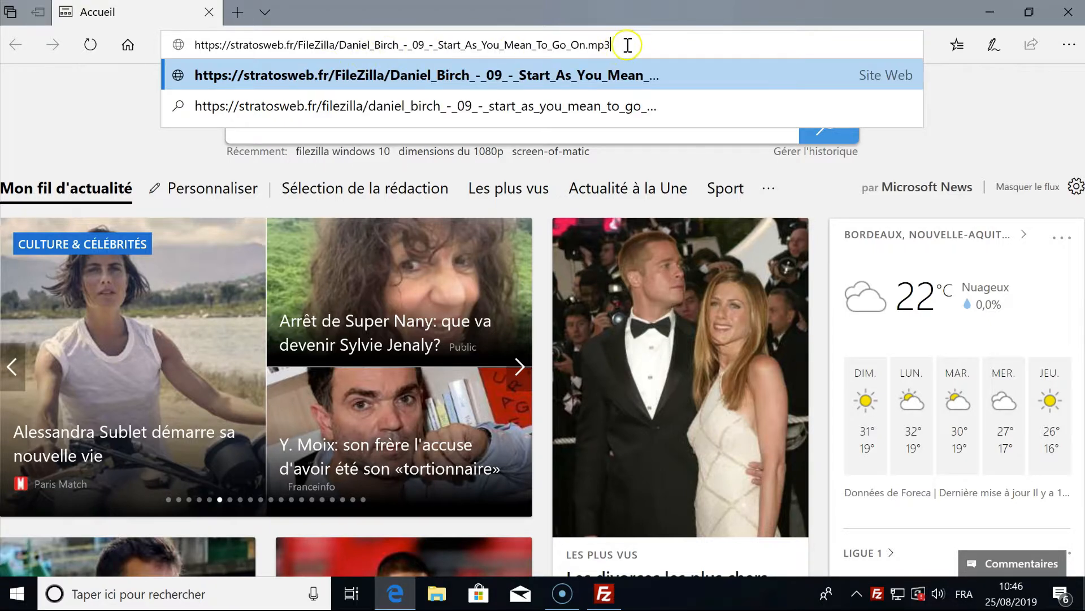
left_click_drag(625, 44, 217, 43)
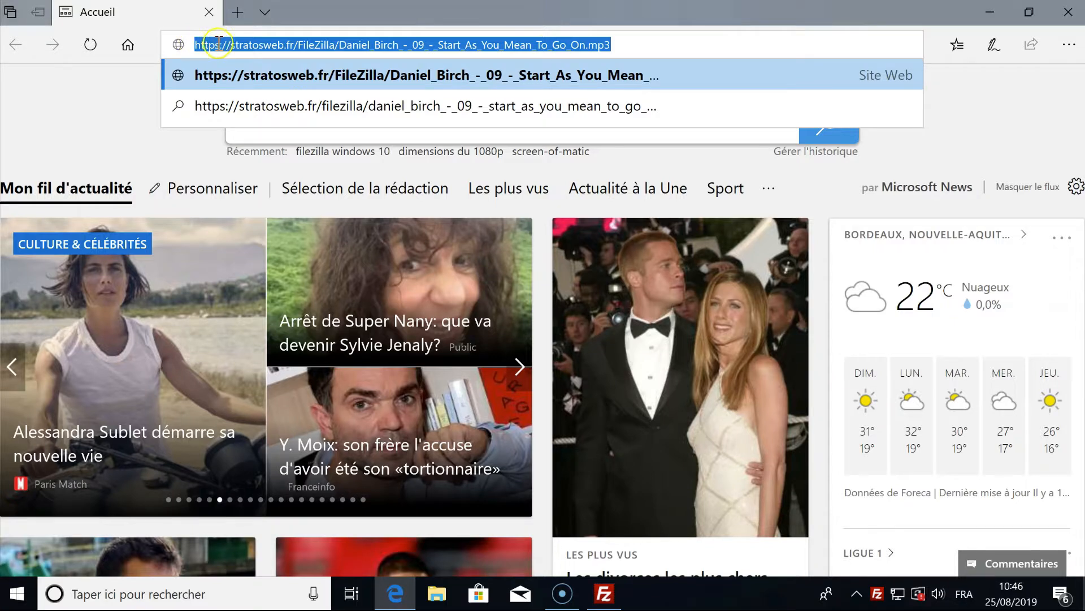
left_click(616, 44)
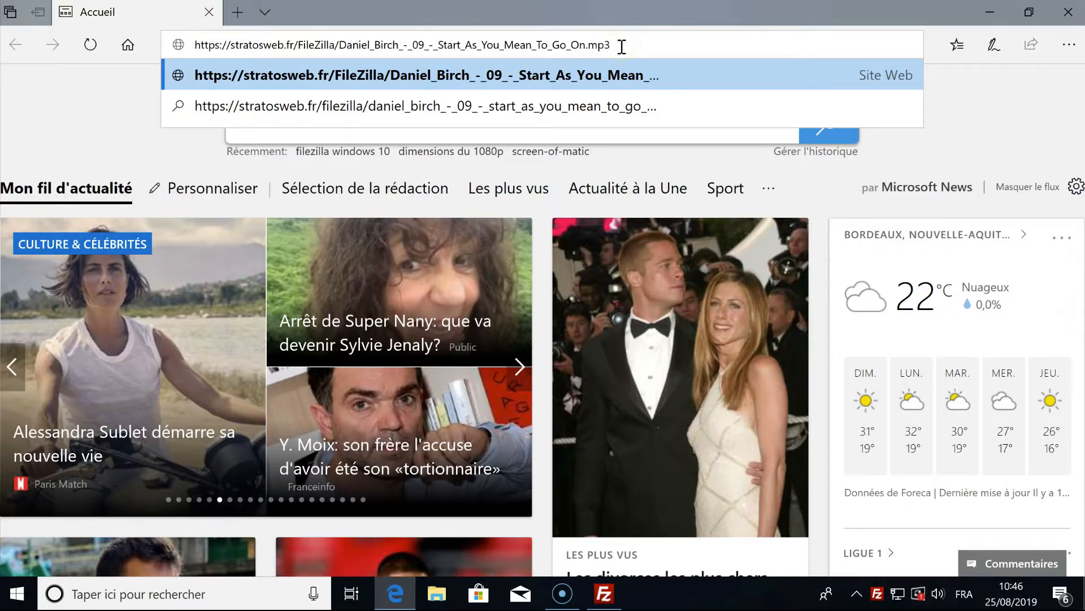
key("Escape")
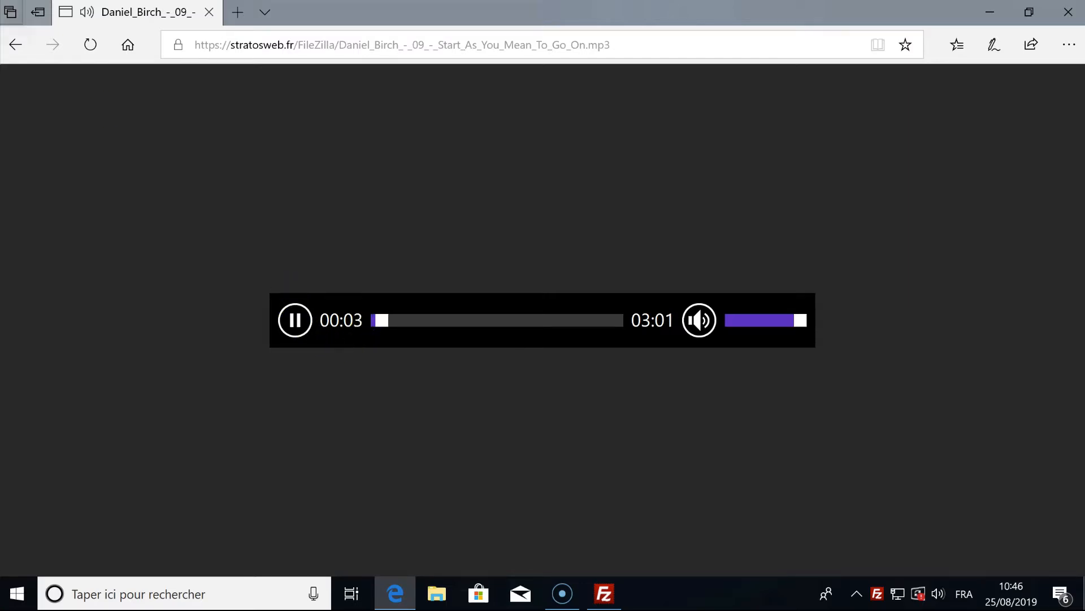
left_click(291, 320)
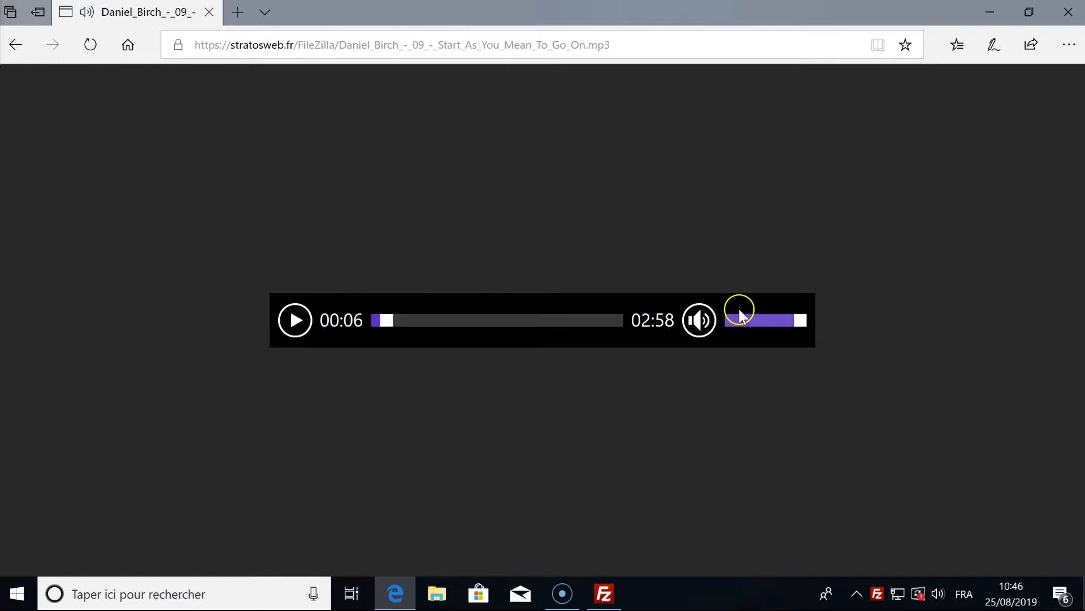
left_click(603, 592)
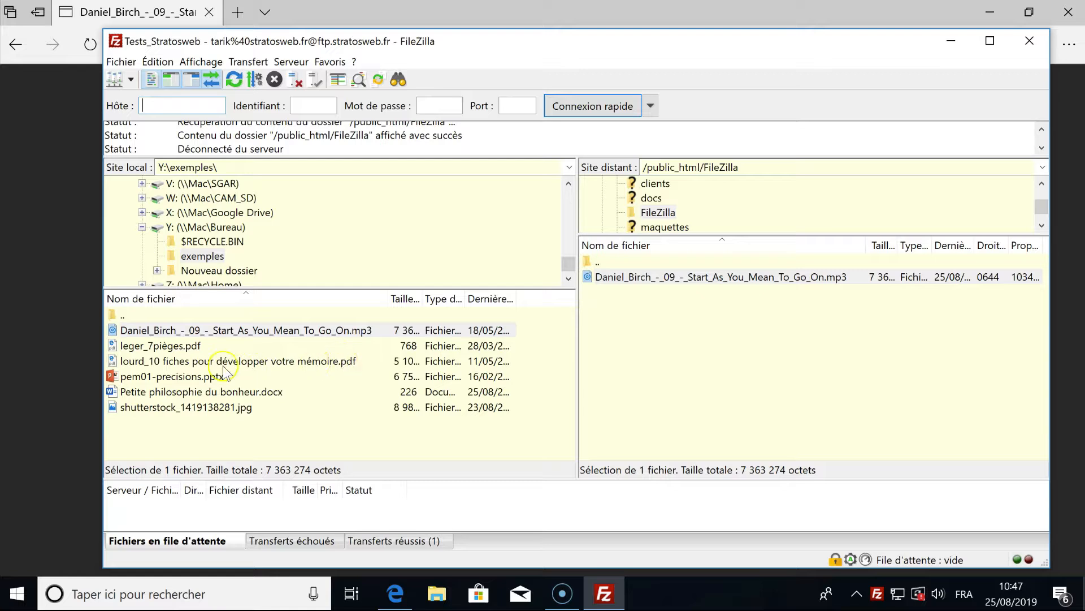
- Upload leger_7pièges.pdf to /public_html/FileZilla and widen the file size columns
left_click(181, 347)
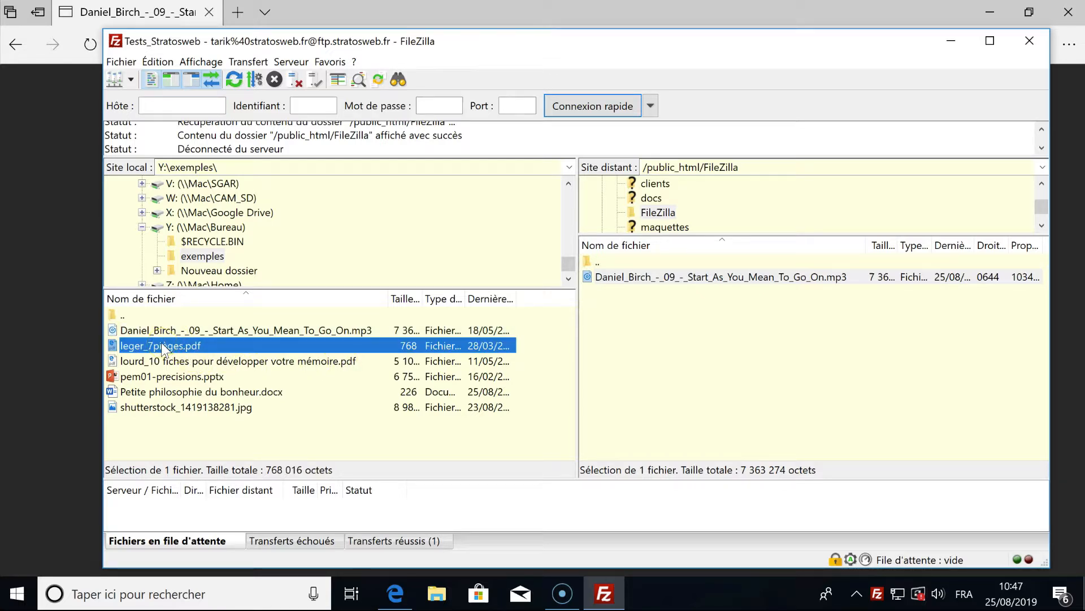
left_click_drag(162, 347, 746, 328)
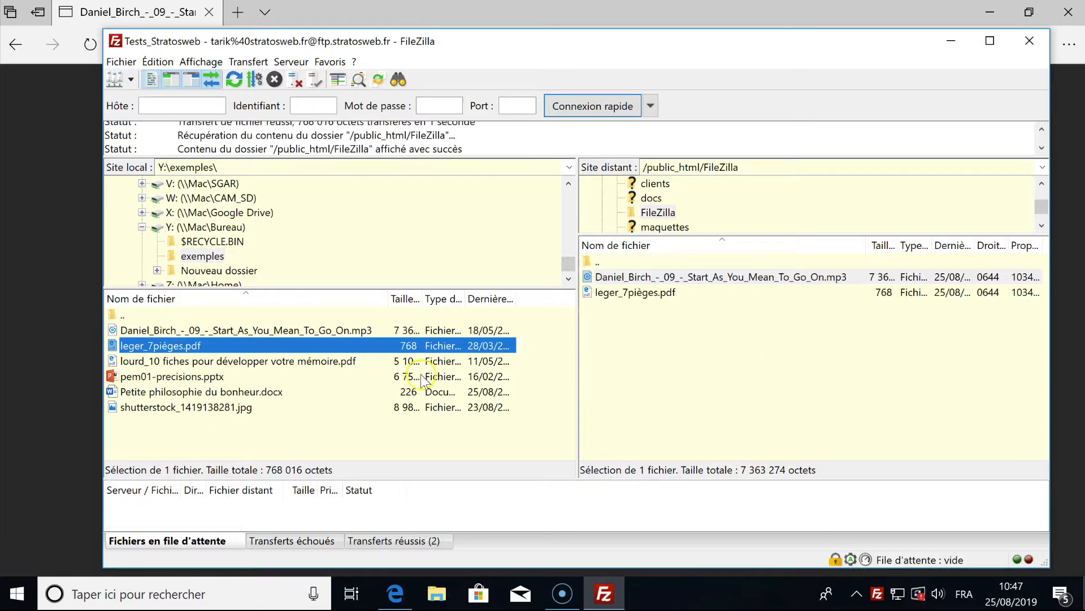
left_click_drag(424, 299, 441, 298)
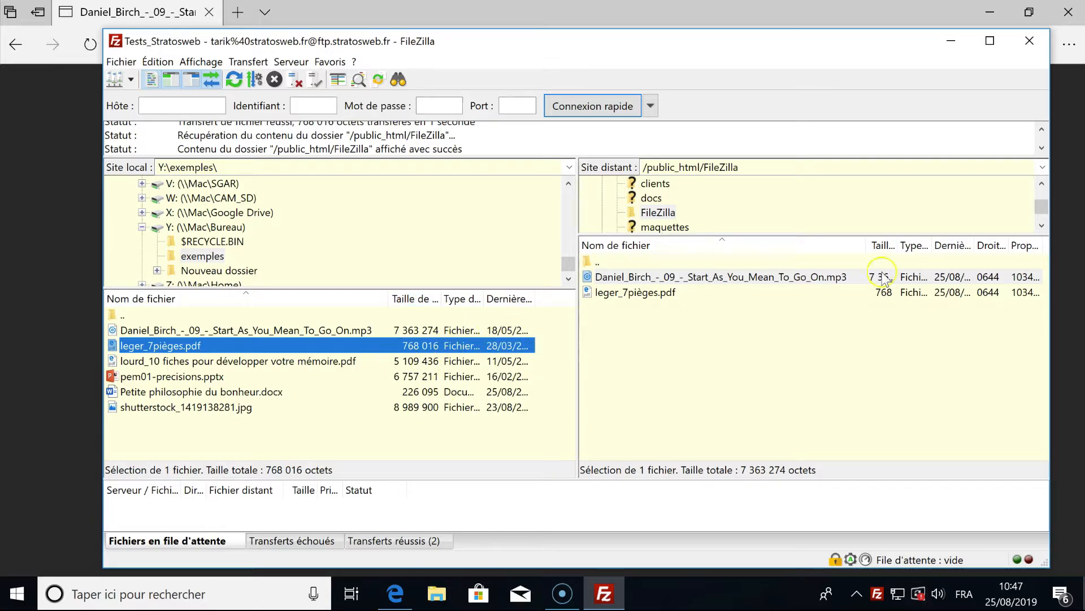
left_click_drag(898, 246, 959, 245)
left_click(652, 405)
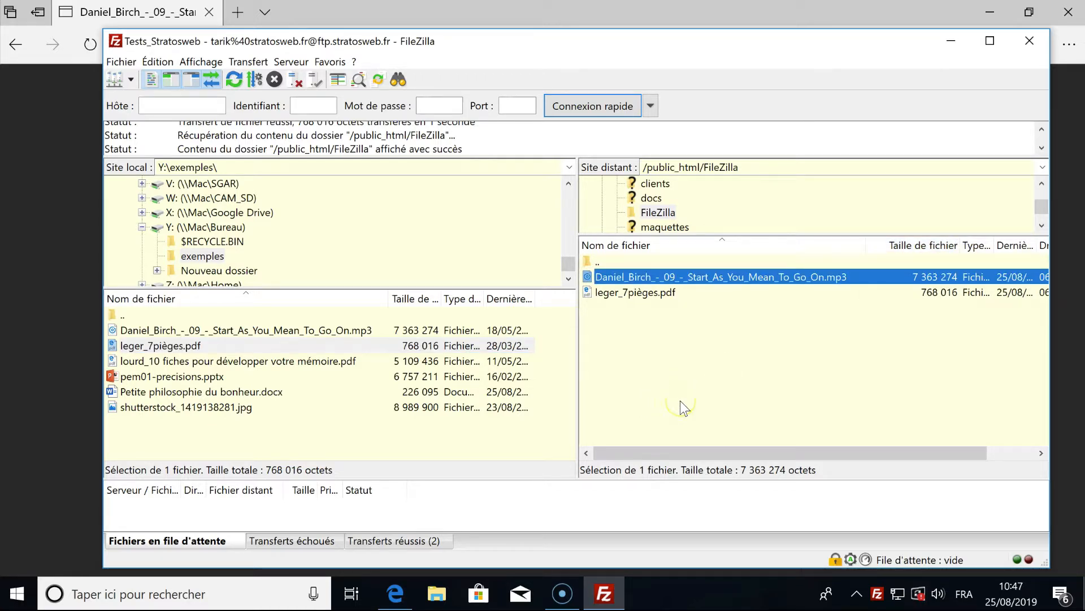
- Copy the uploaded PDF's exact file name from the remote listing and return to Edge
left_click(685, 350)
right_click(639, 299)
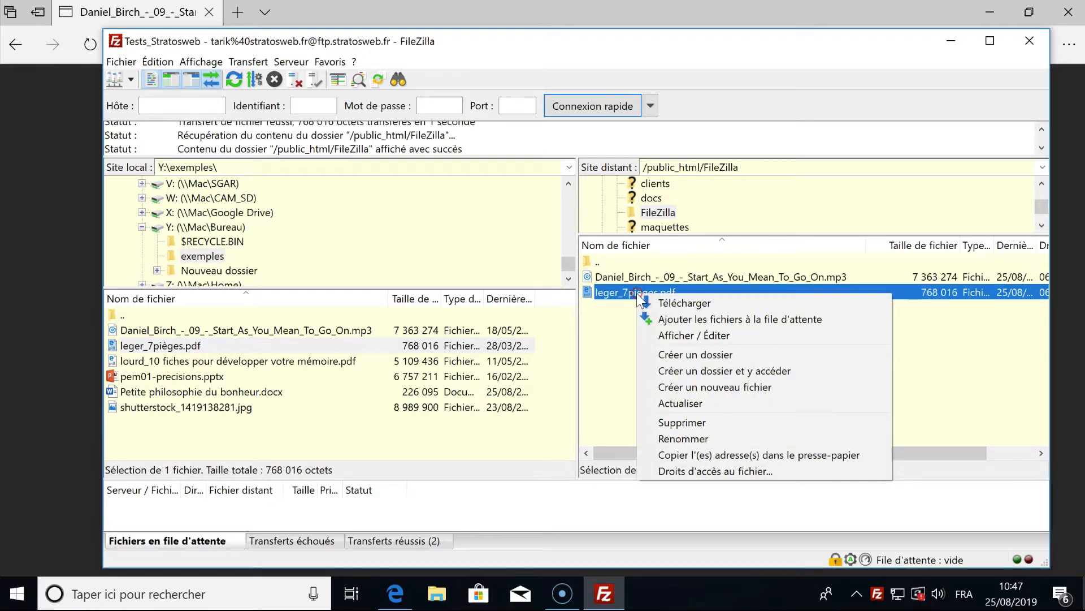
left_click(707, 439)
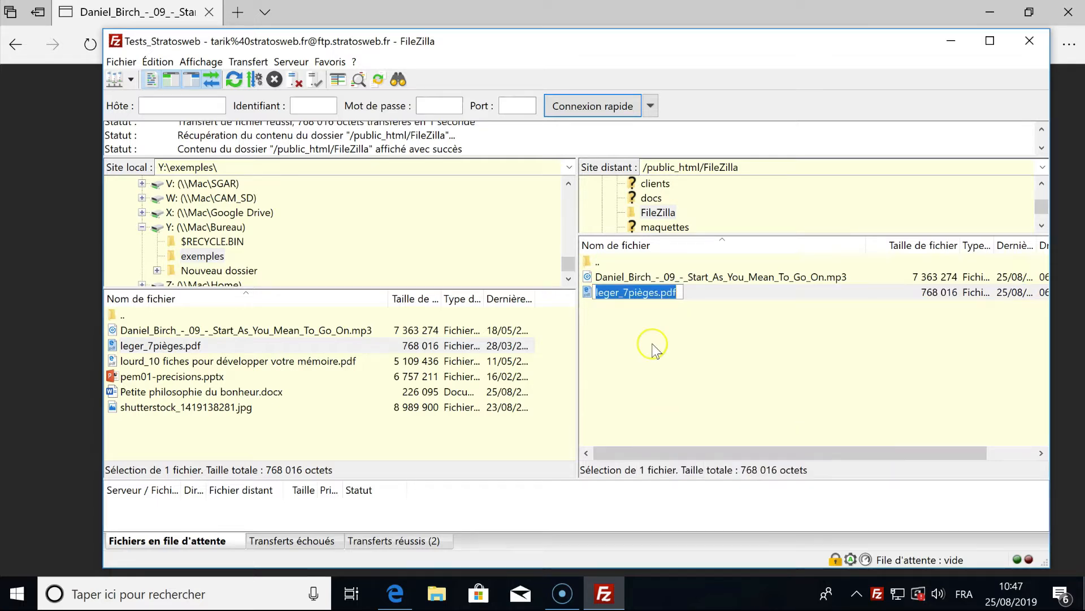
right_click(629, 290)
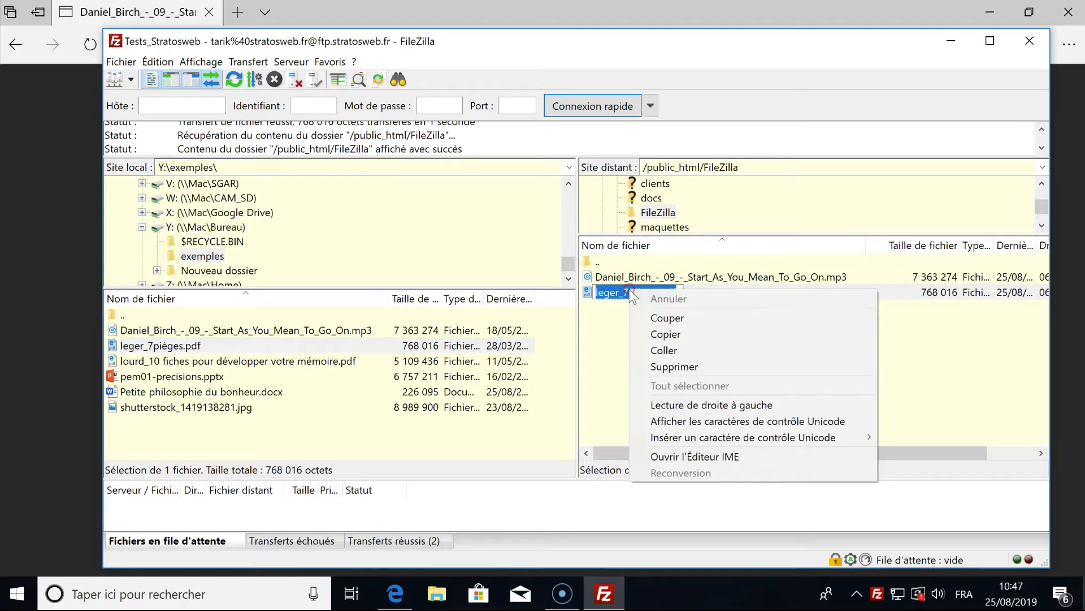
left_click(681, 335)
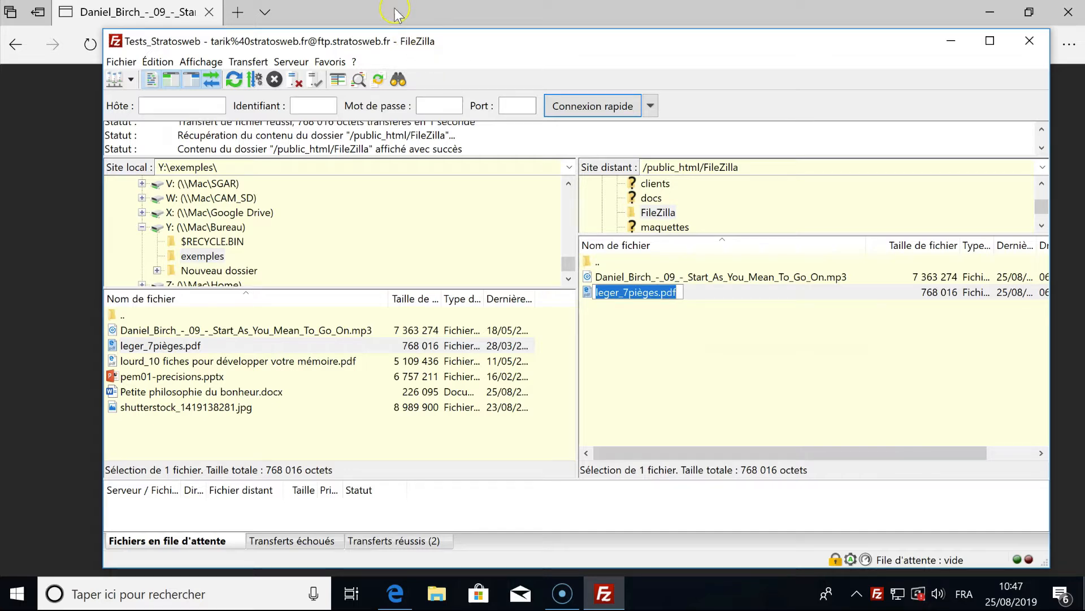
left_click(21, 124)
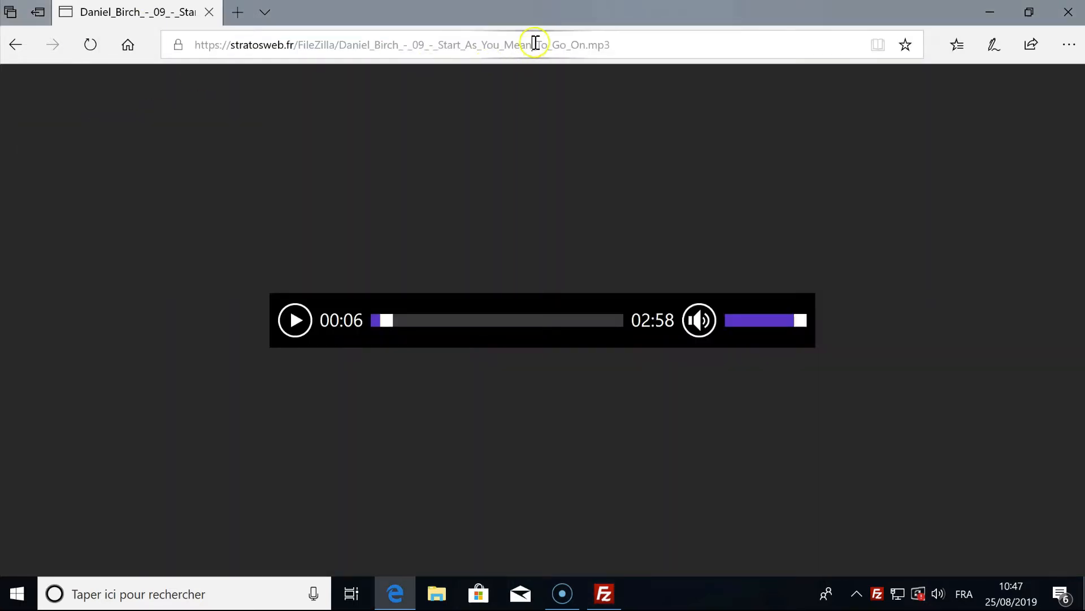
- Replace the mp3 name in the address with leger_7pièges.pdf and load it
left_click(534, 43)
left_click_drag(618, 43, 341, 44)
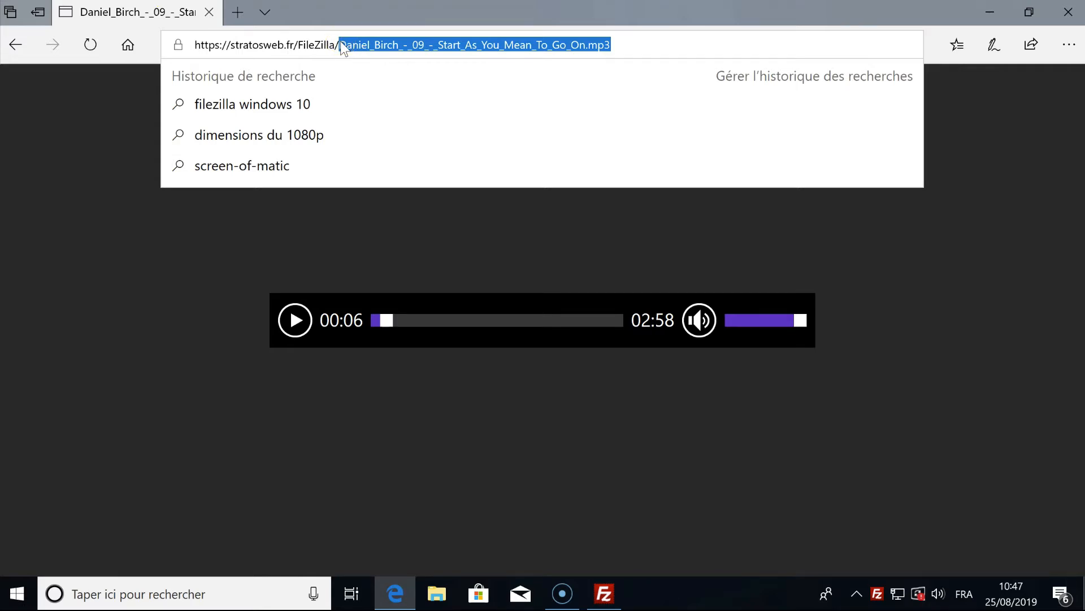
right_click(341, 42)
left_click(327, 114)
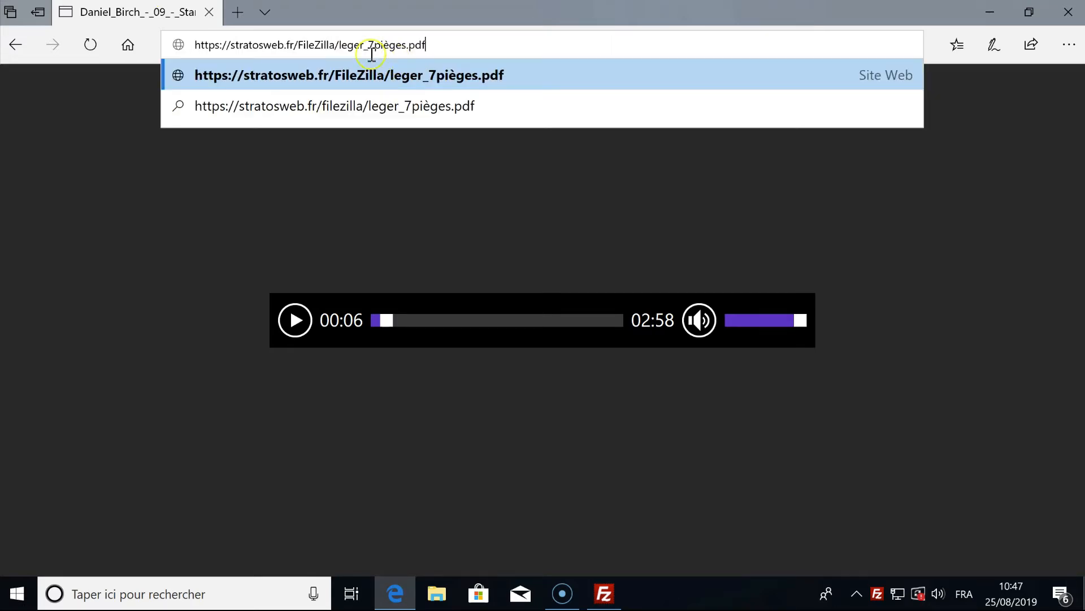
key("Return")
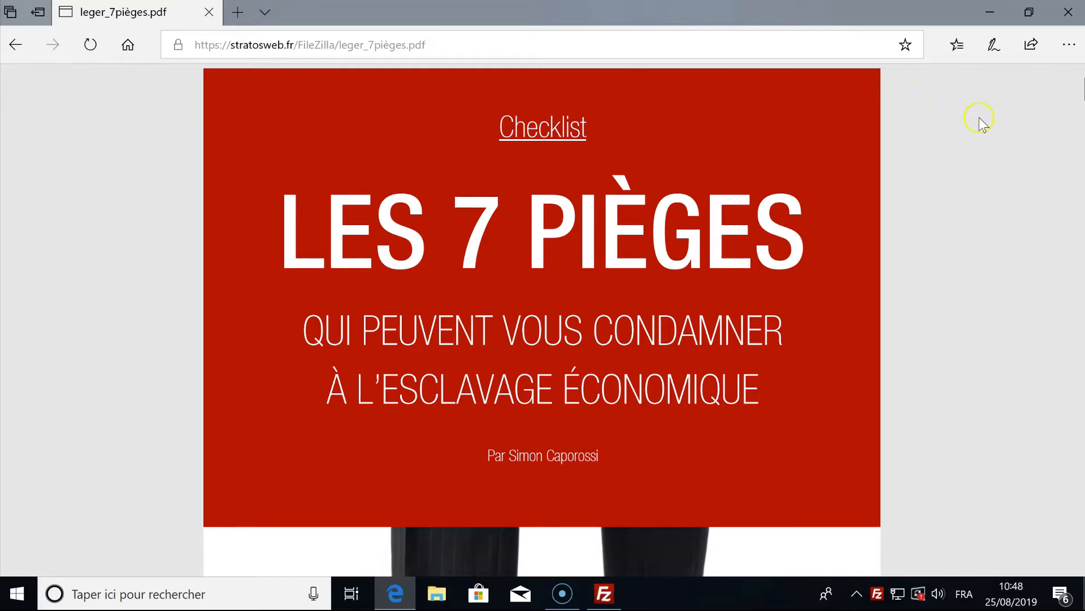
- Scroll through the 'Les 7 pièges' PDF pages, then go back to FileZilla
scroll(980, 116, "down", 1)
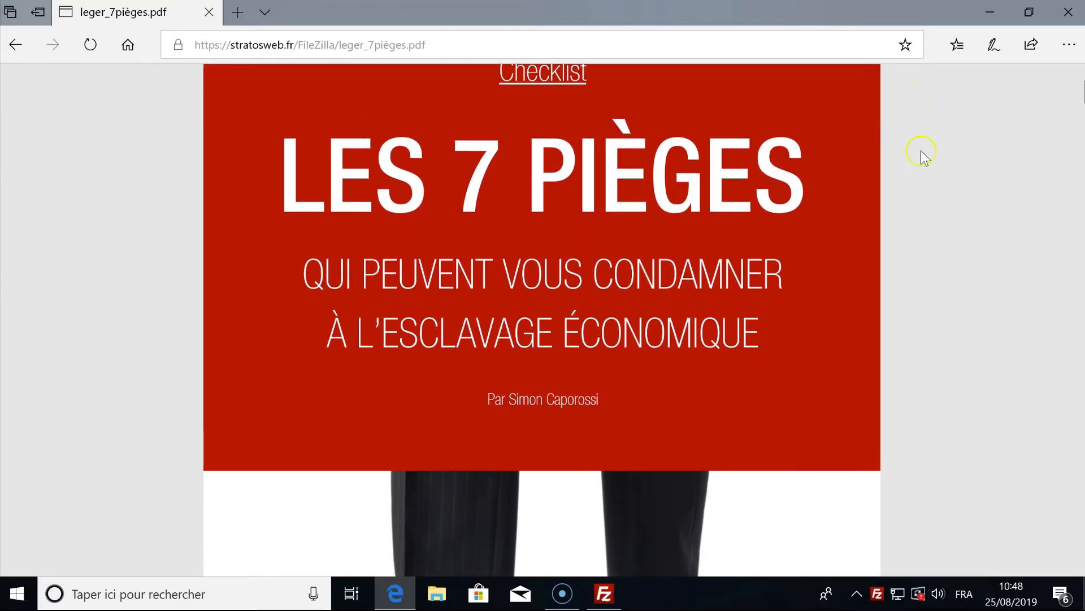
scroll(927, 153, "down", 7)
scroll(929, 155, "down", 3)
scroll(944, 151, "up", 10)
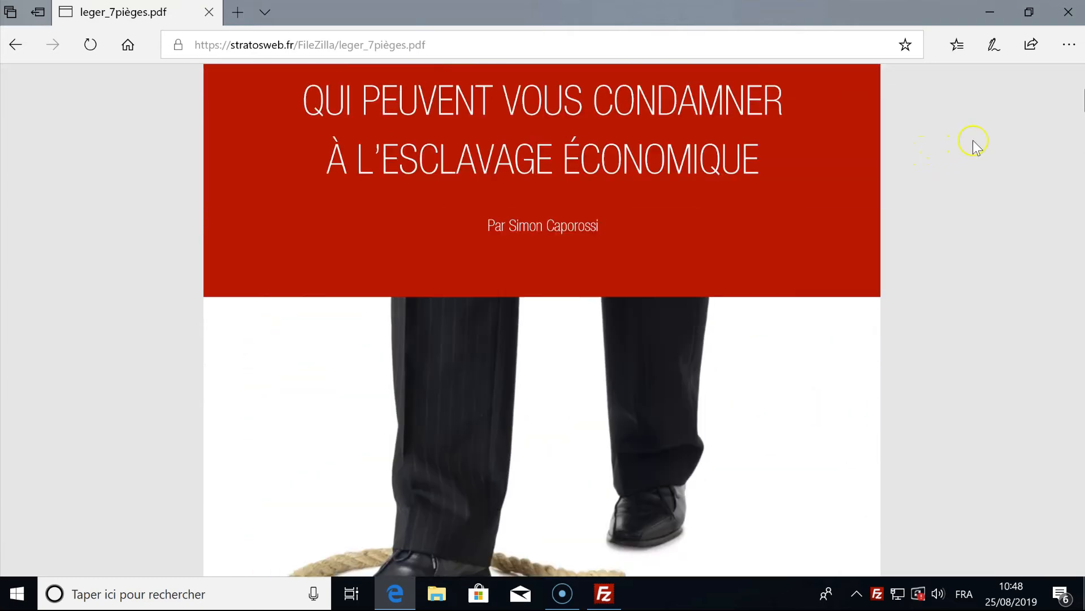
mouse_move(569, 90)
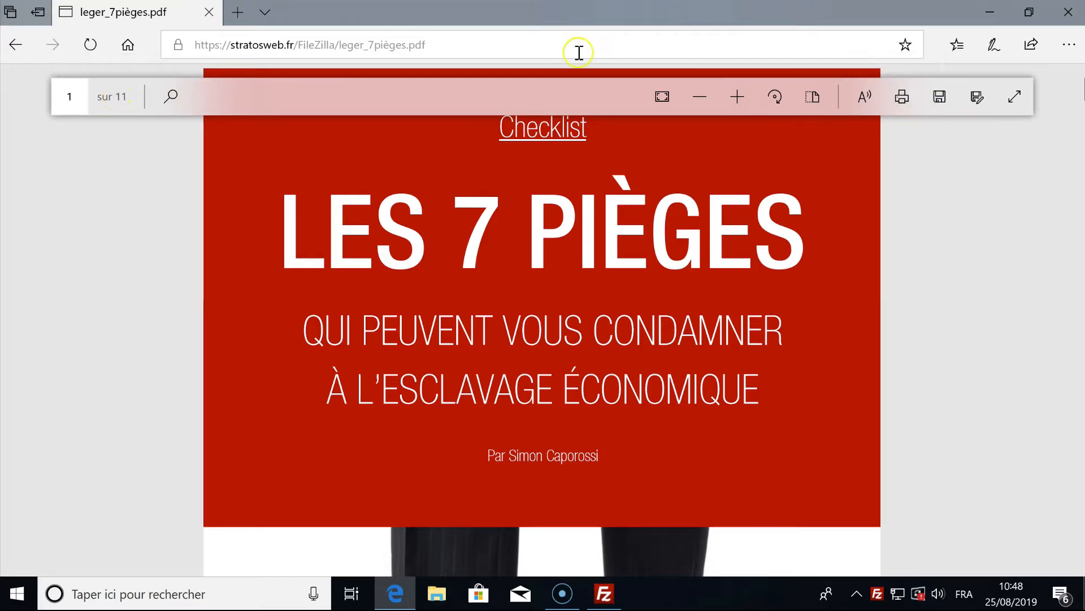
left_click(605, 595)
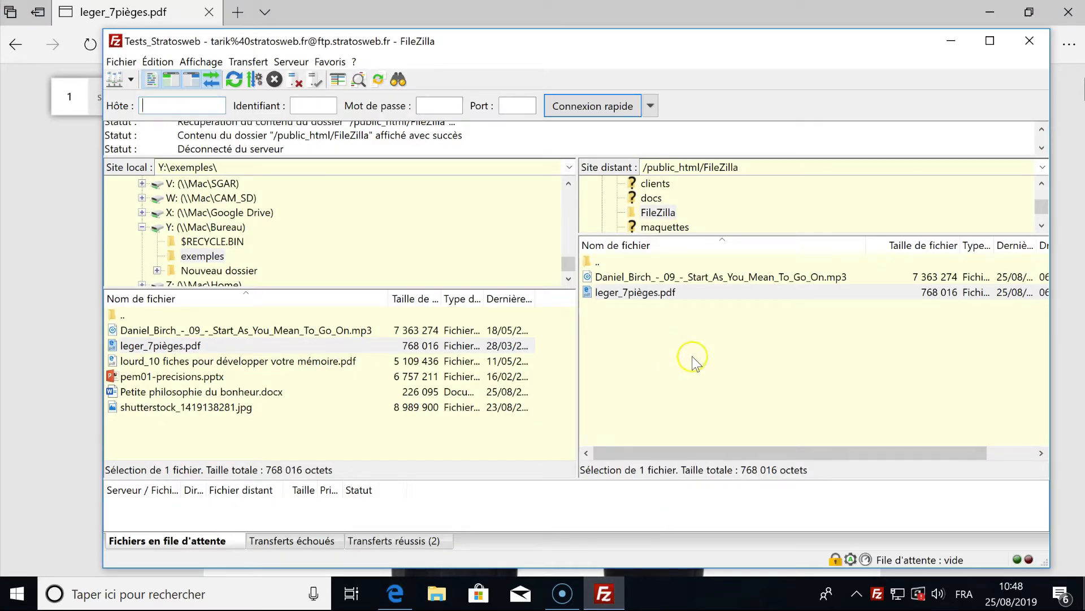
- Upload Petite philosophie du bonheur.docx to /public_html/FileZilla with Envoyer
left_click(202, 375)
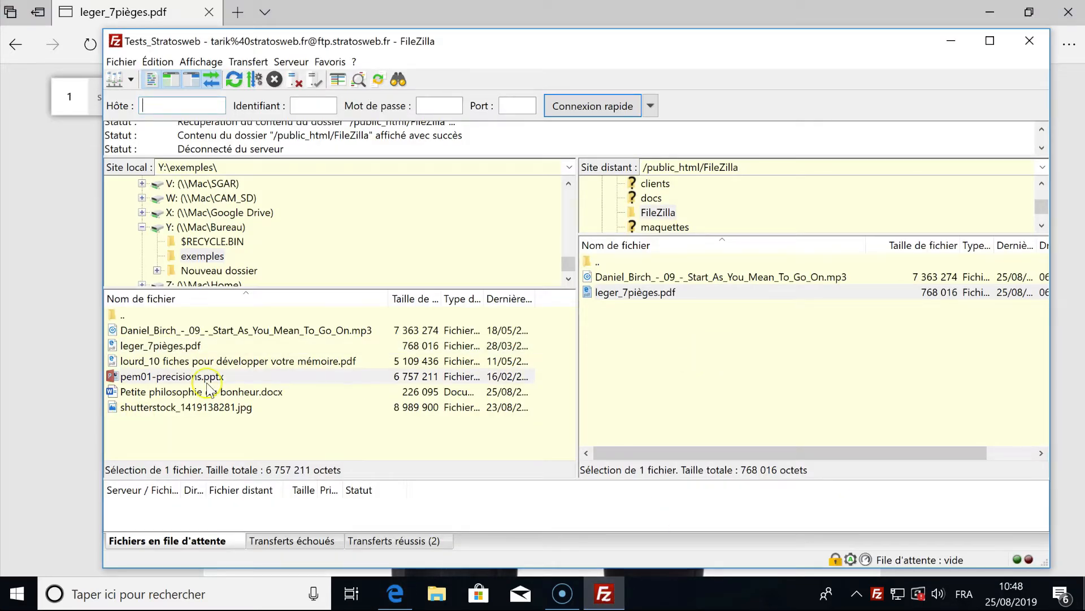
left_click(199, 392)
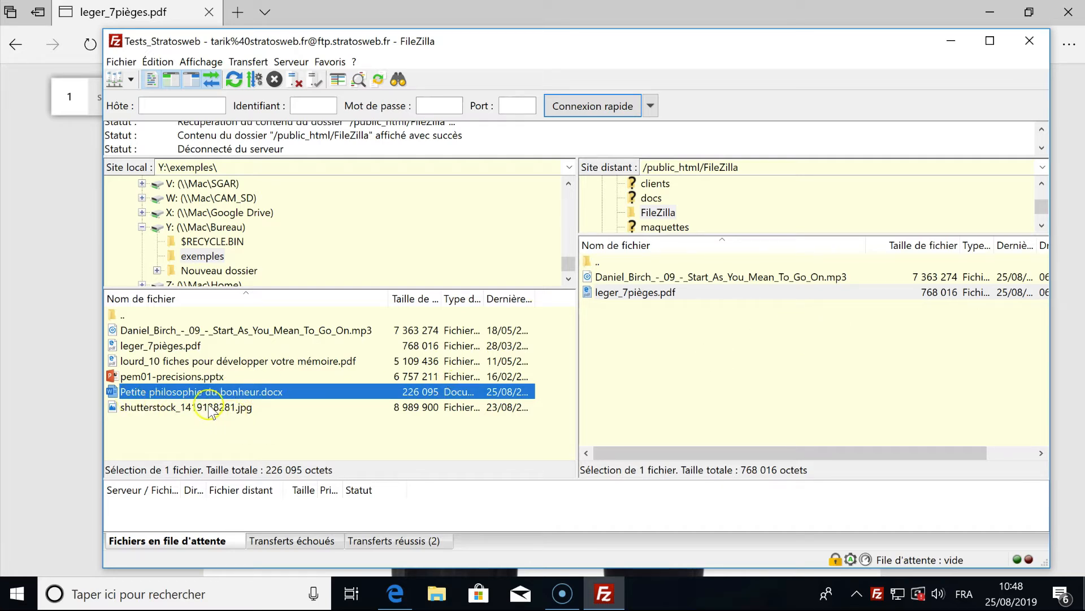
right_click(153, 396)
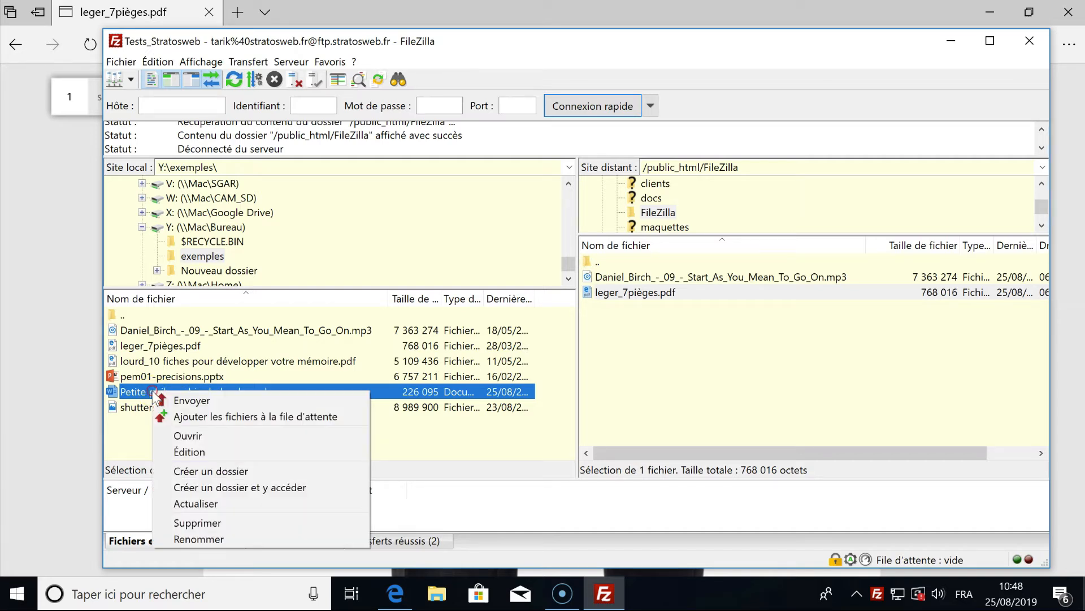
left_click(190, 401)
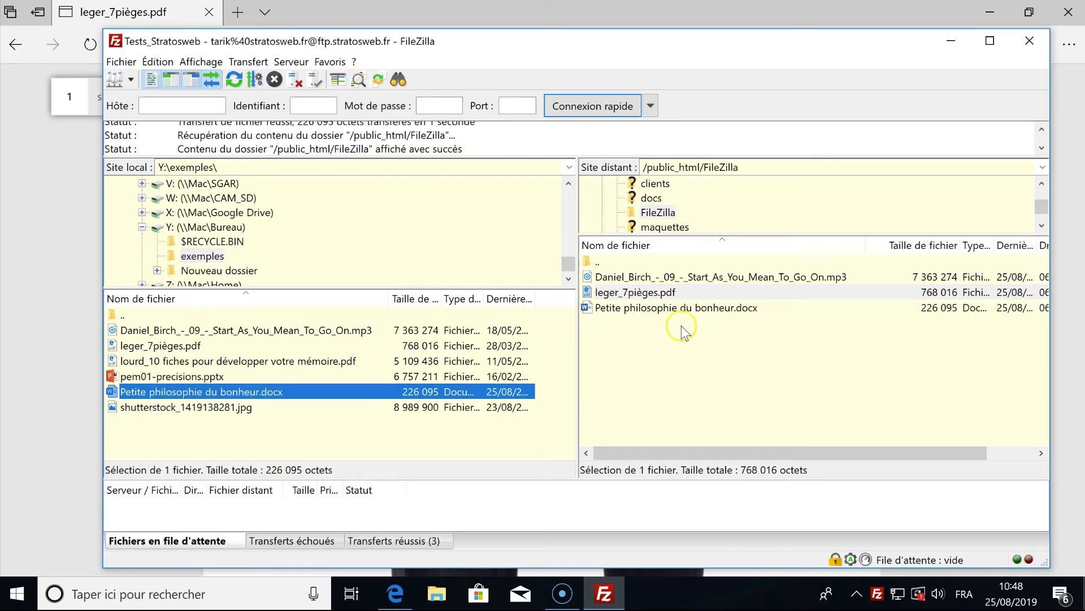
- Copy the uploaded docx's file name from the remote pane and return to Edge's address bar
left_click(683, 308)
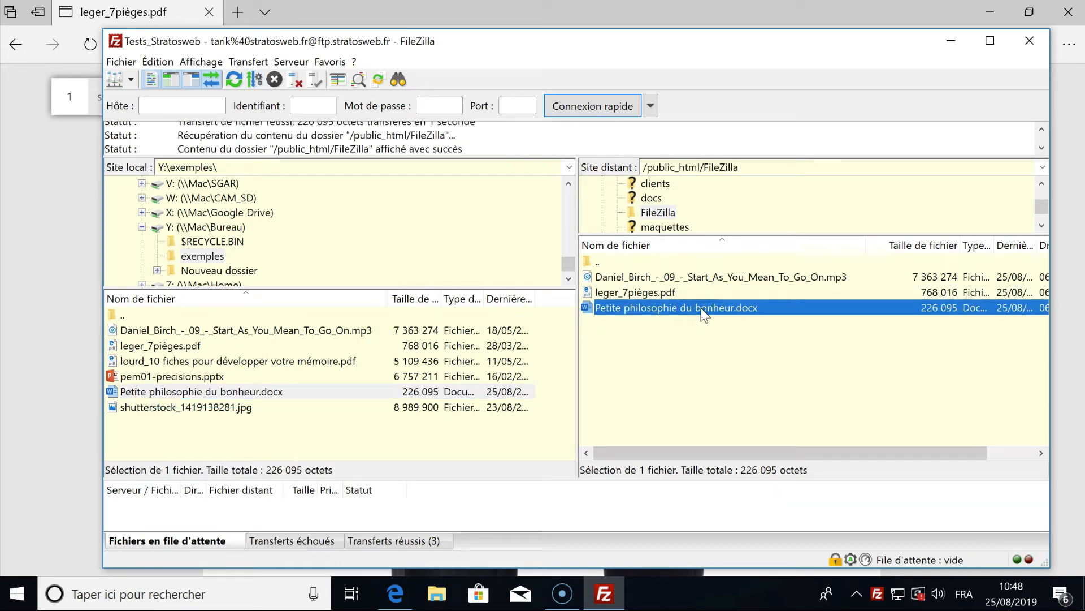
left_click(727, 310)
right_click(715, 310)
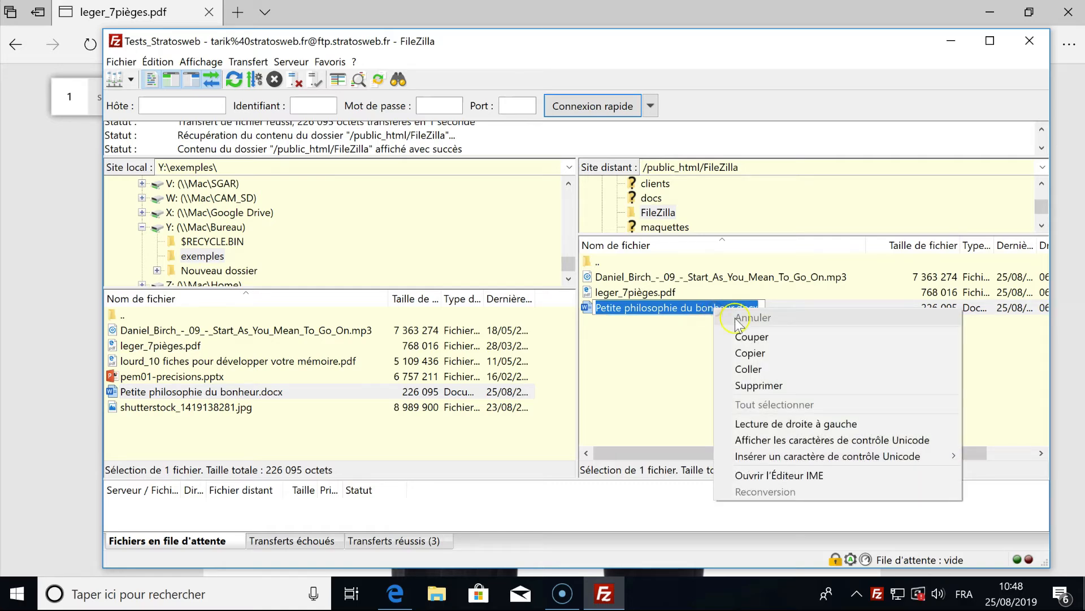
left_click(751, 353)
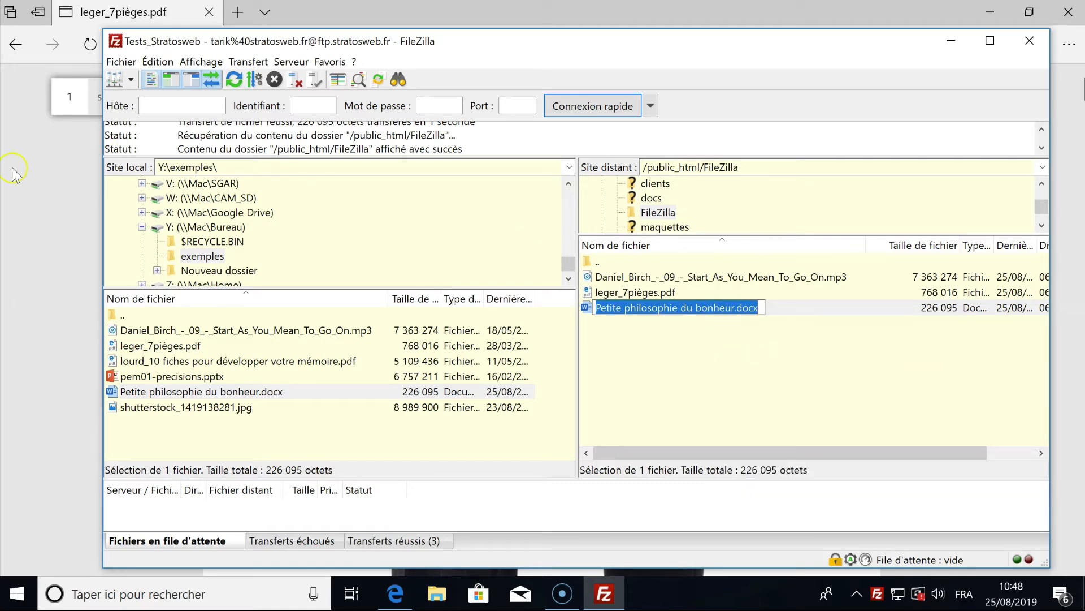
left_click(44, 208)
left_click(448, 44)
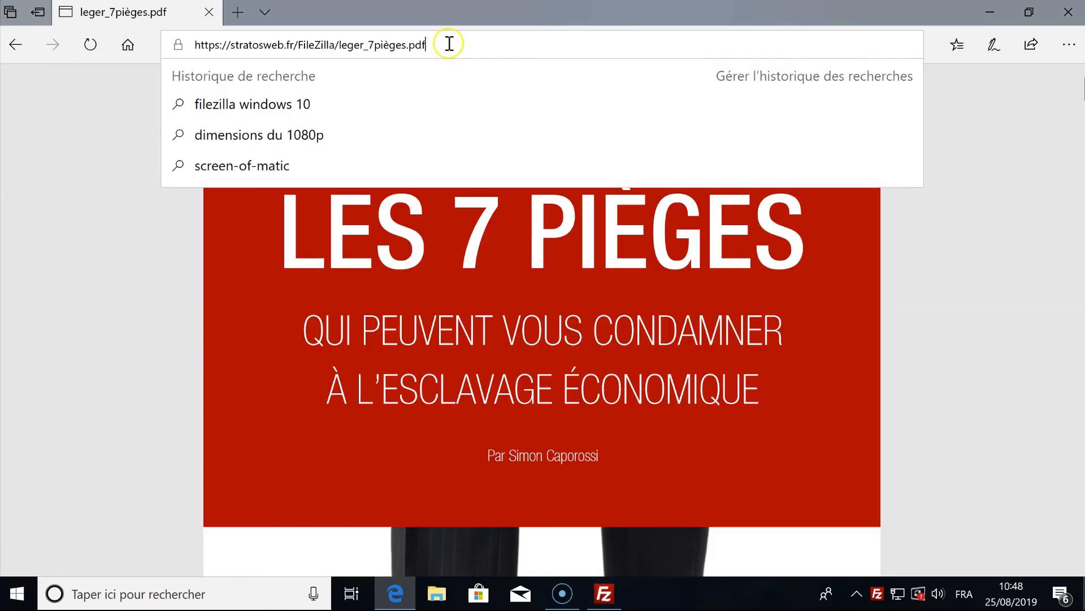
- Replace the PDF name with 'Petite philosophie du bonheur.docx' in Edge's address bar, load it, then minimize Edge
left_click_drag(447, 44, 341, 45)
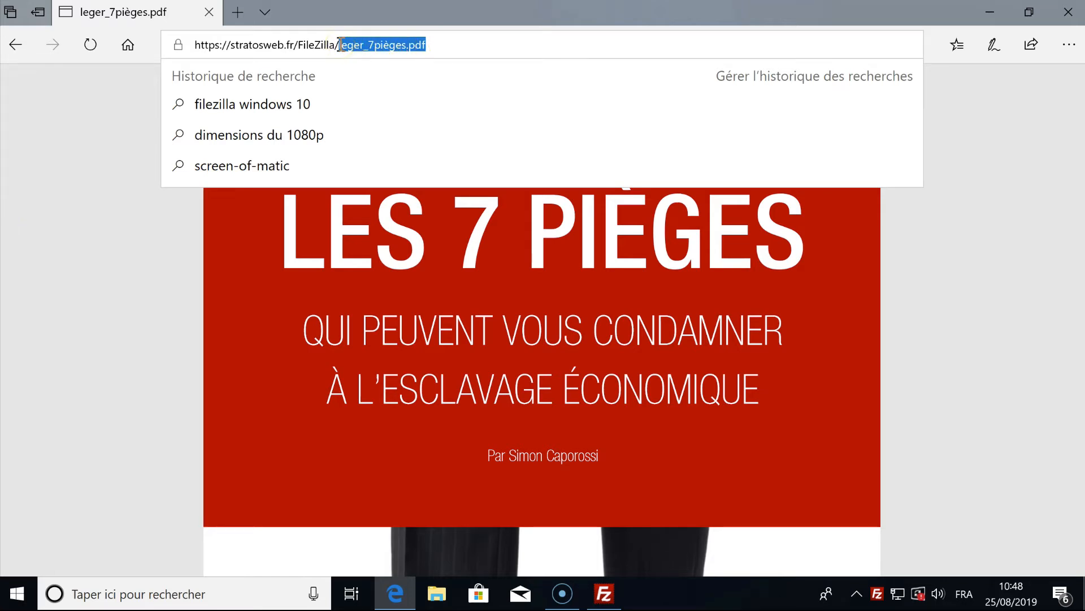
left_click_drag(341, 44, 338, 44)
right_click(358, 49)
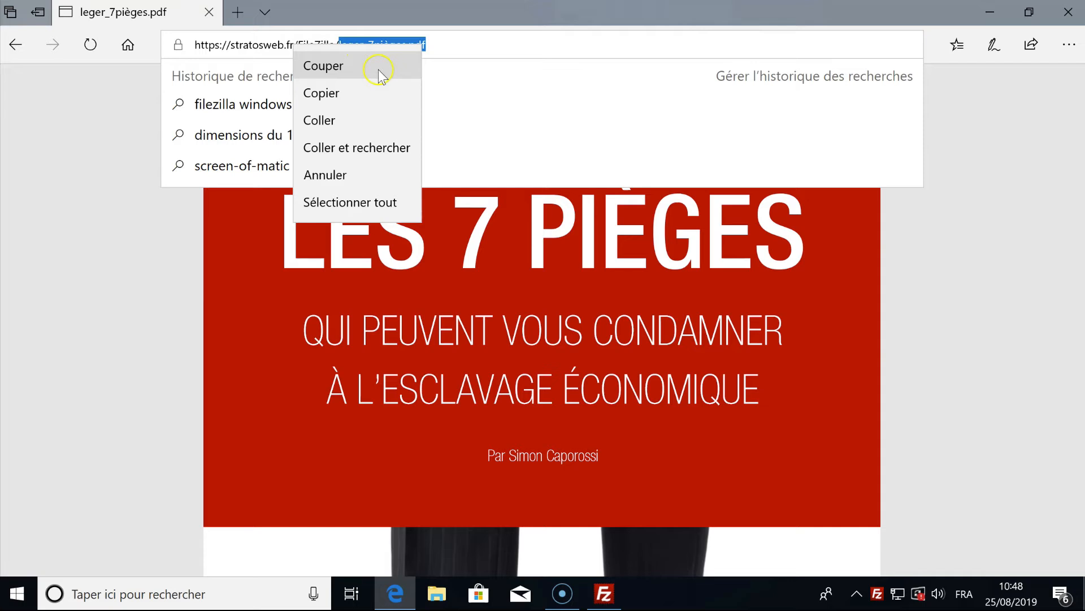
left_click(354, 117)
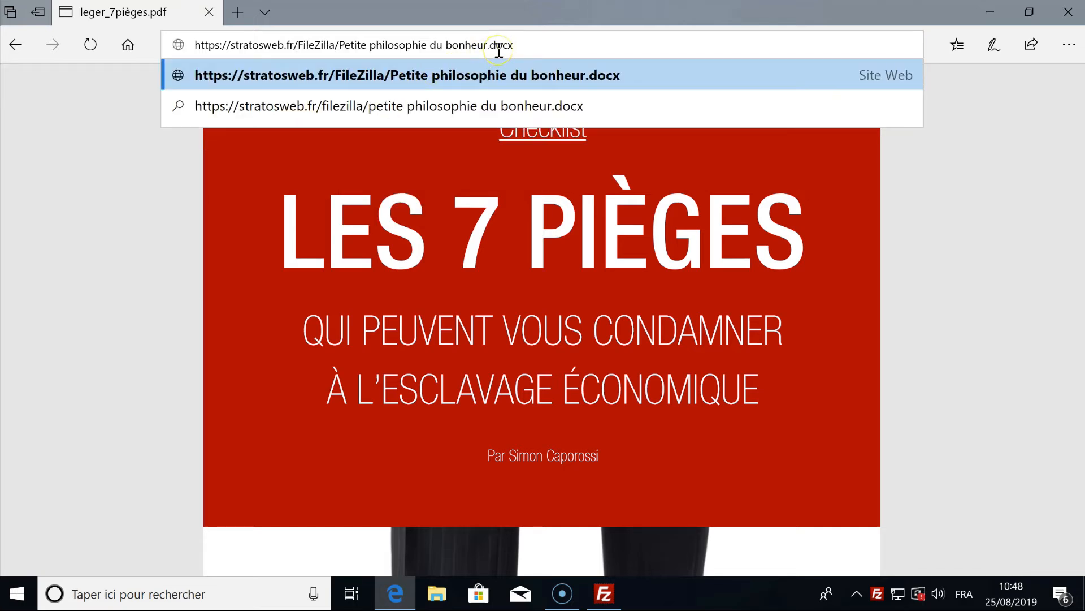
key("Return")
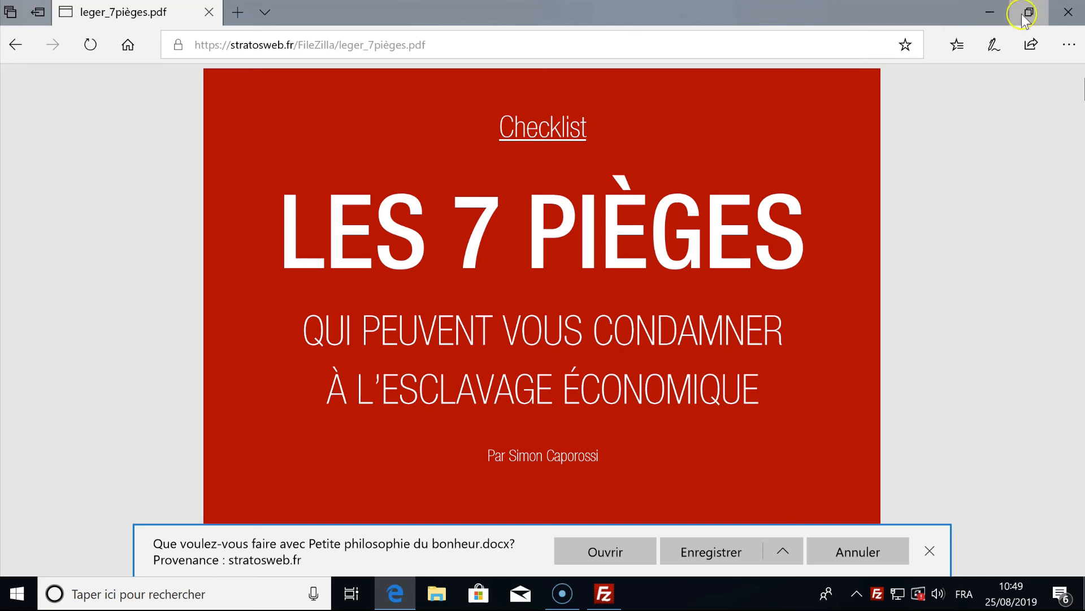
left_click(991, 14)
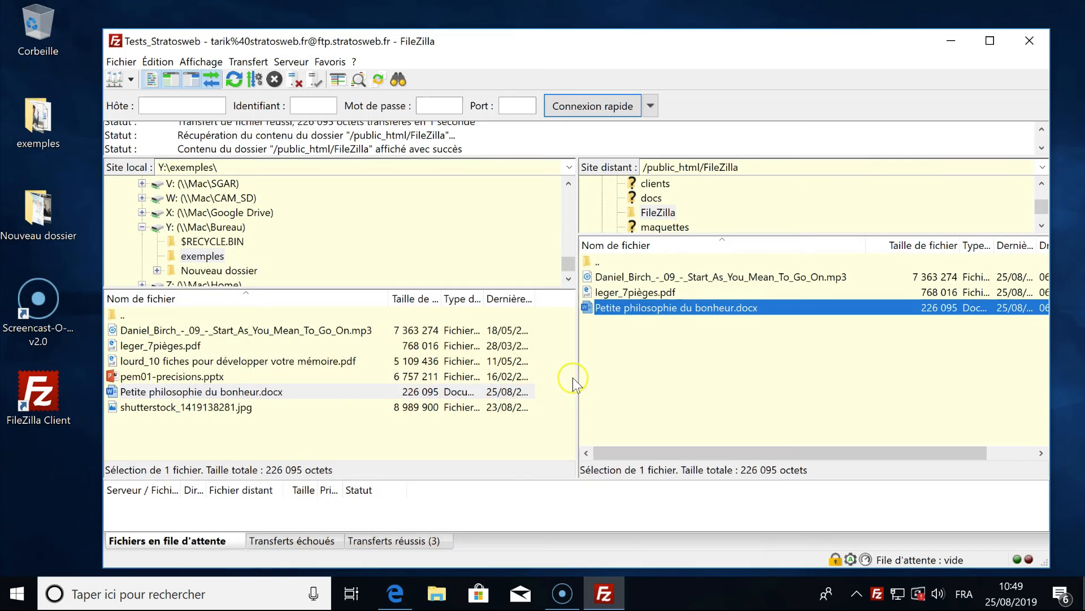